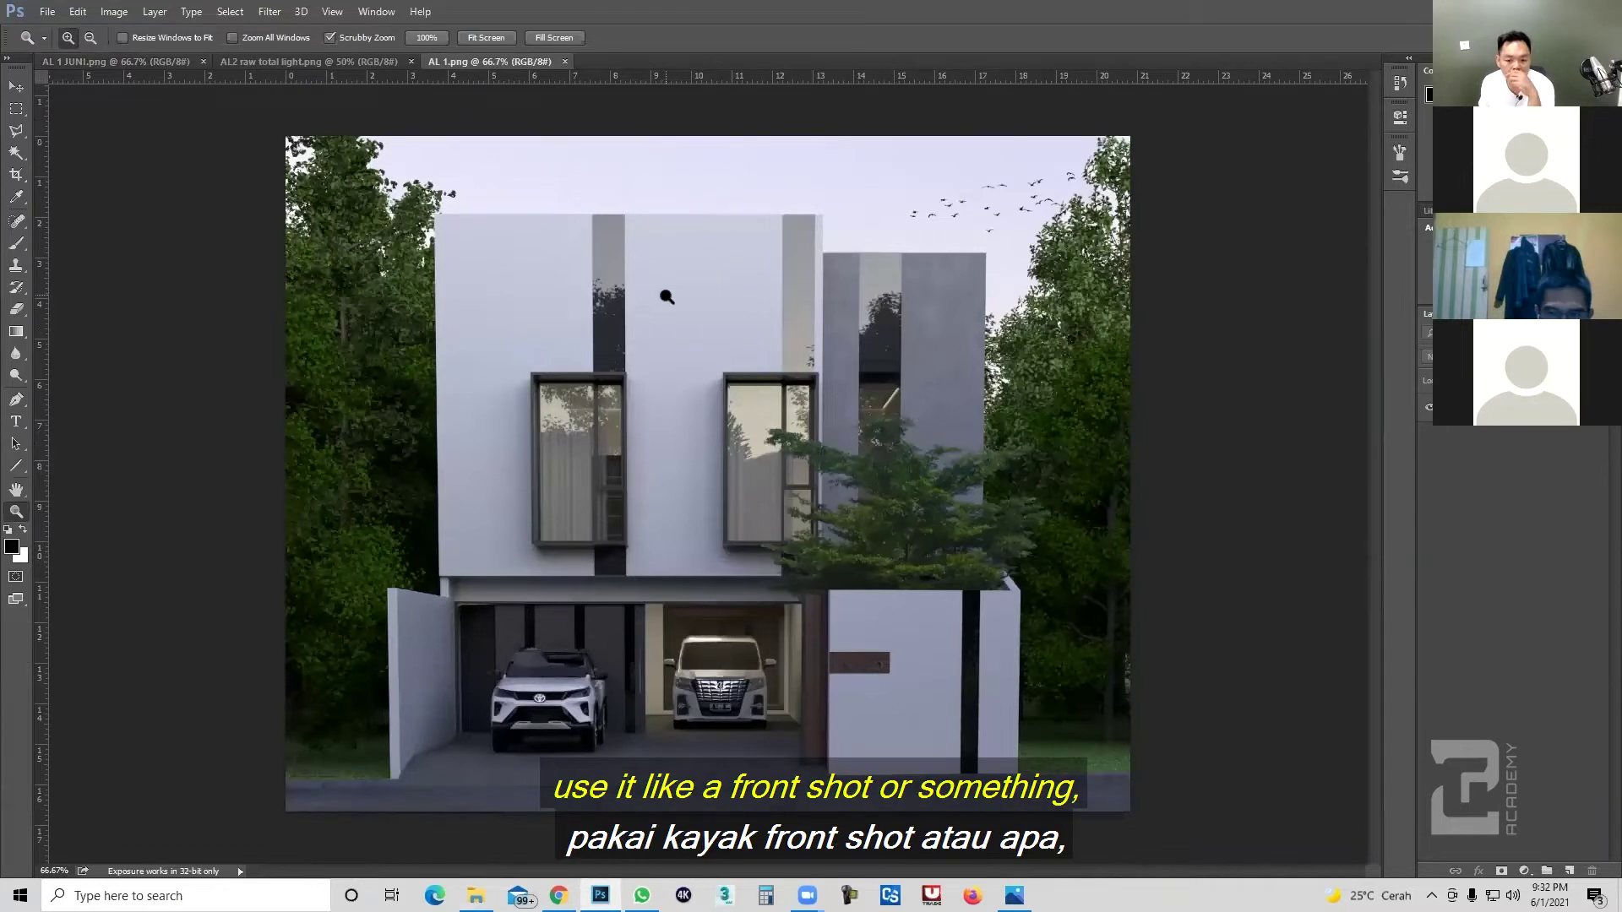
Switch to the AL2 raw total light.png render of the house with the carport
{"action": "left_click", "coordinate": [353, 64]}
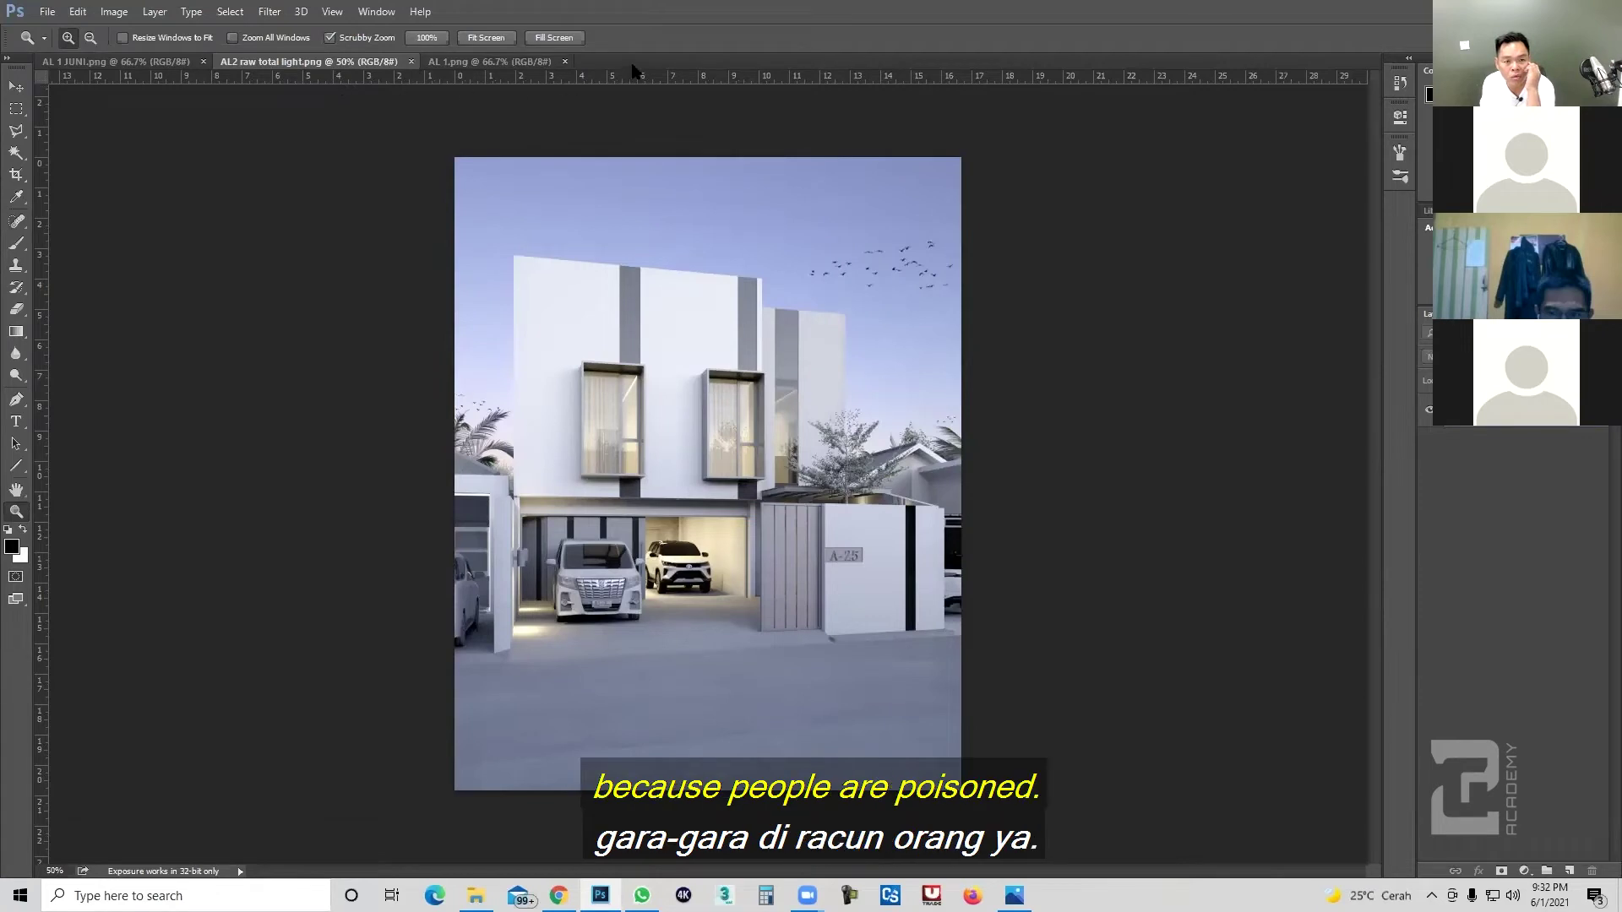
Close the AL2 render, show AL 1 JUNI.png fitted to the window, and pick the Crop tool
{"action": "left_click", "coordinate": [411, 62]}
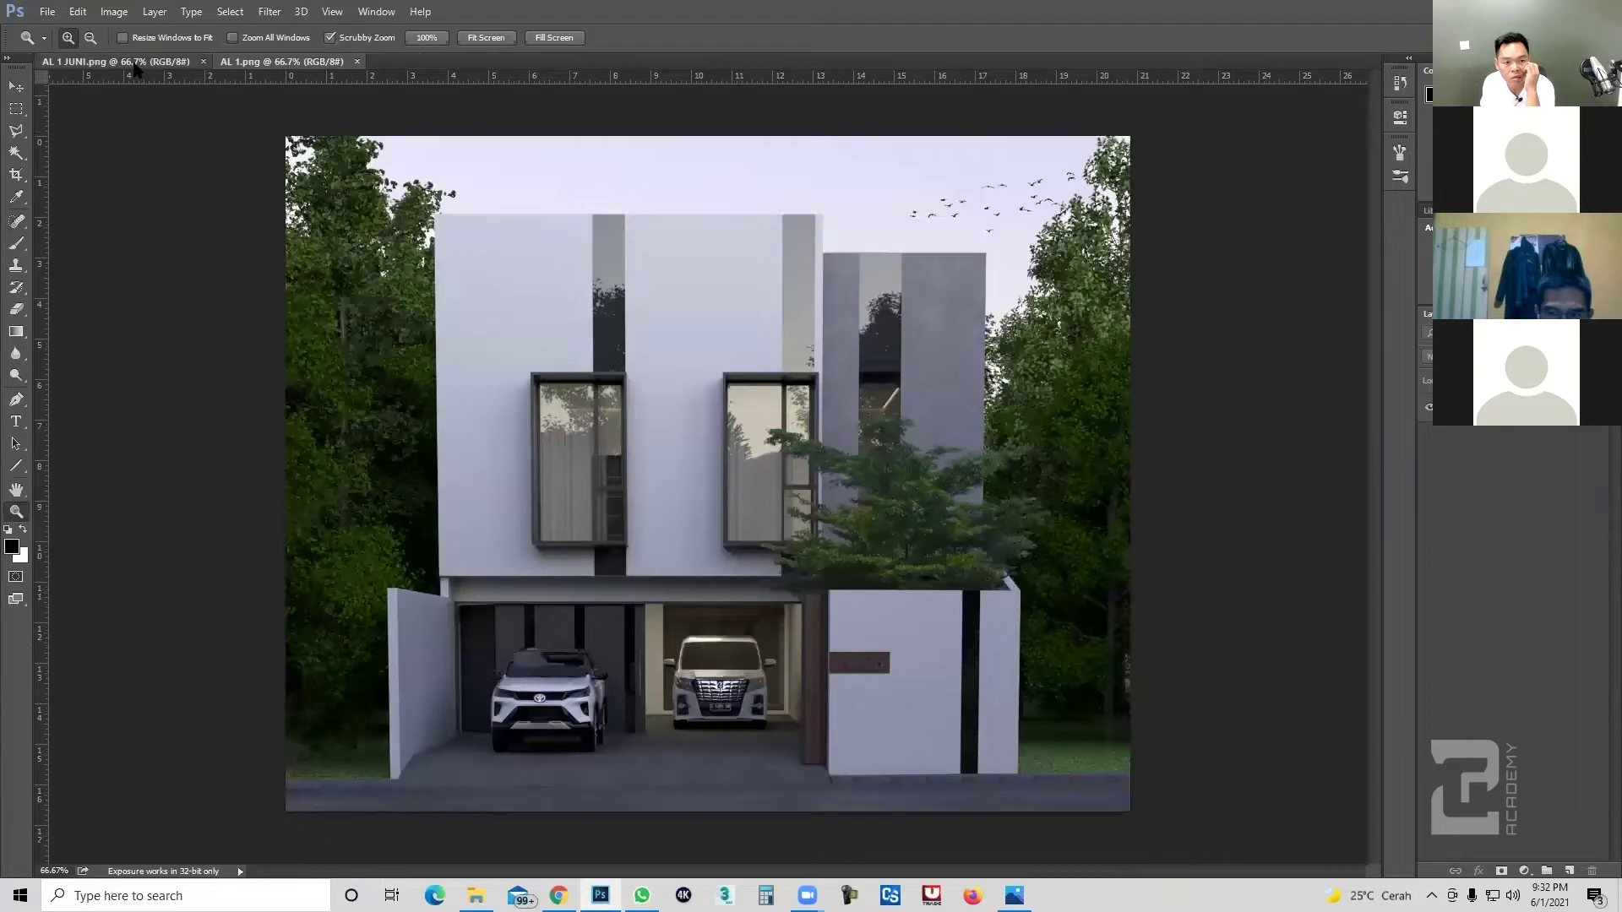
{"action": "left_click", "coordinate": [135, 67]}
{"action": "right_click", "coordinate": [637, 545]}
{"action": "left_click", "coordinate": [649, 555]}
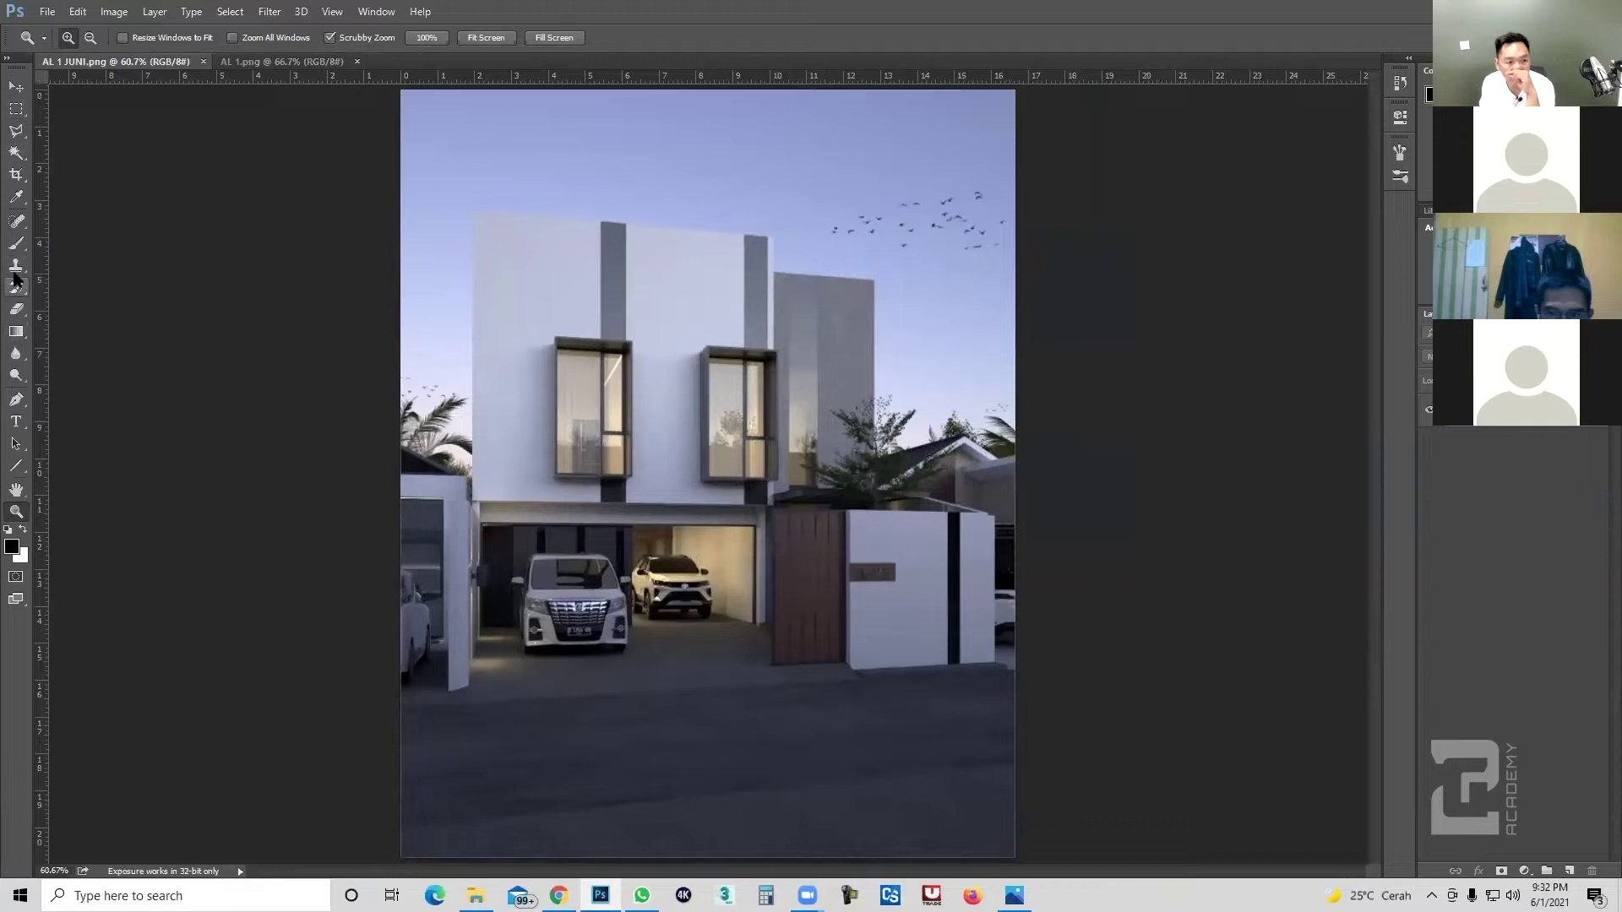
{"action": "left_click", "coordinate": [16, 174]}
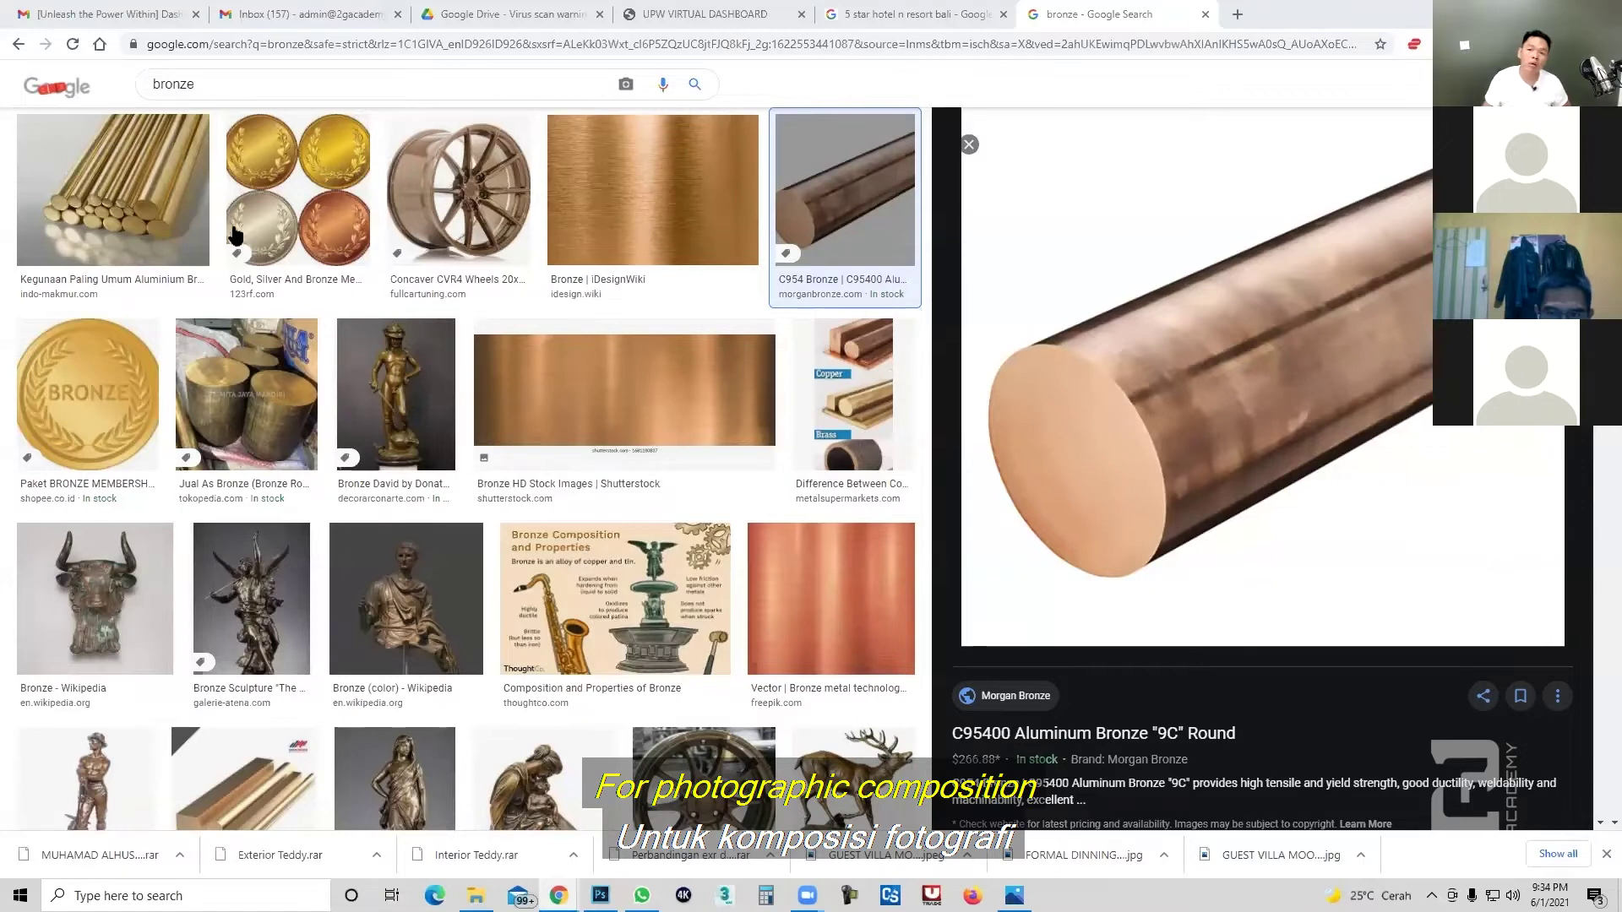
{"action": "key", "text": "alt+Tab"}
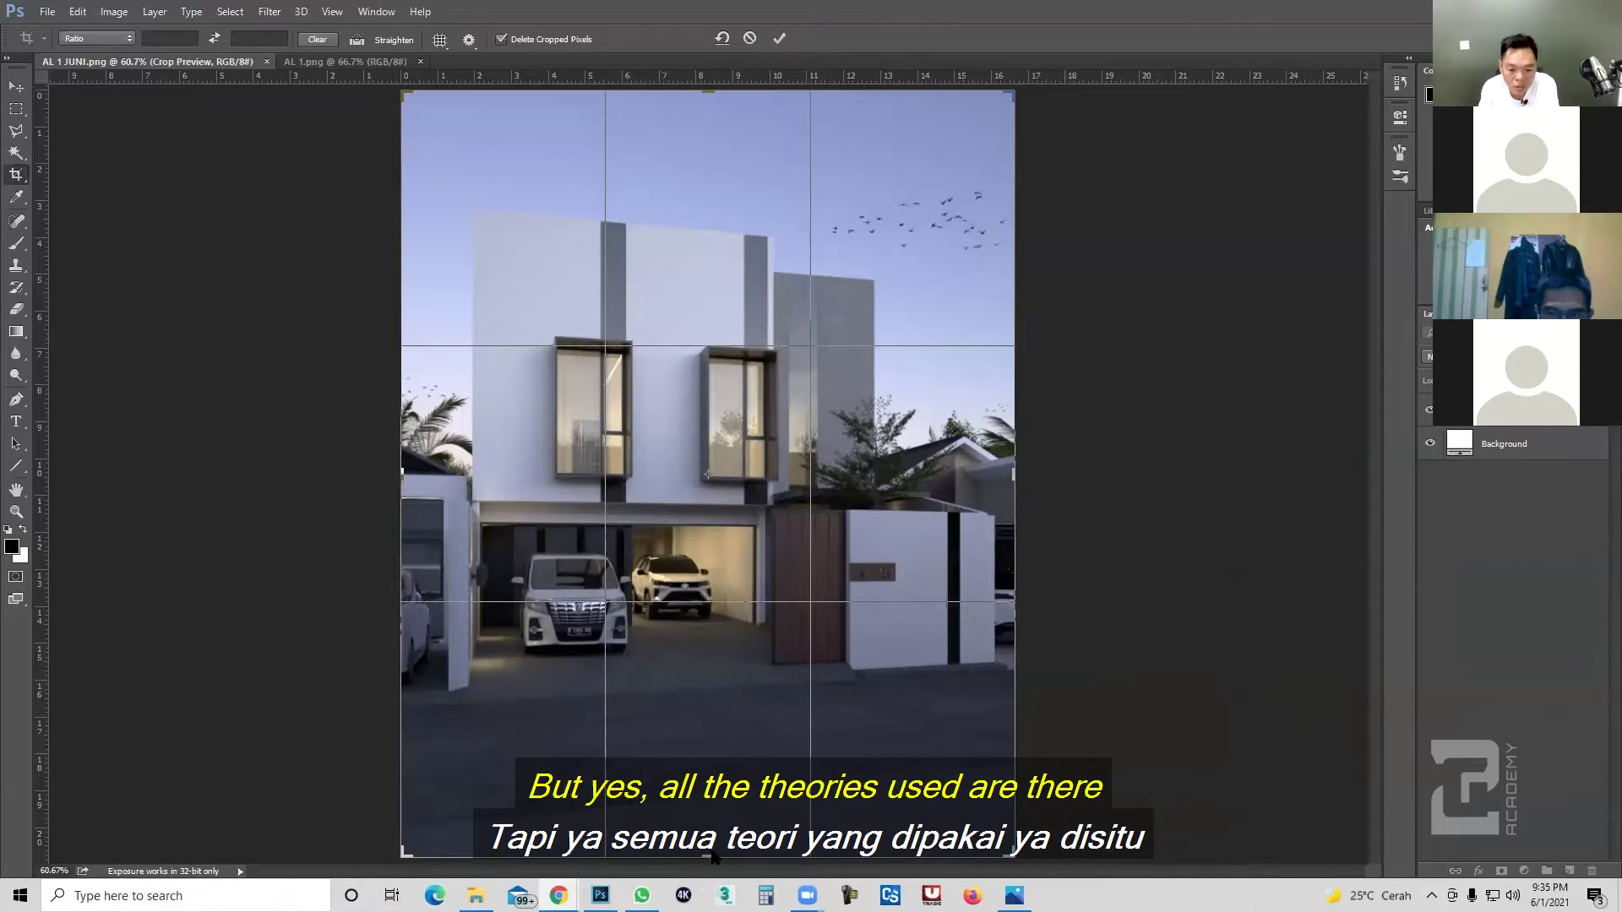
Adjust the crop frame's bottom and top edges to trim foreground road below the cars
{"action": "left_click_drag", "start_coordinate": [708, 855], "coordinate": [676, 811]}
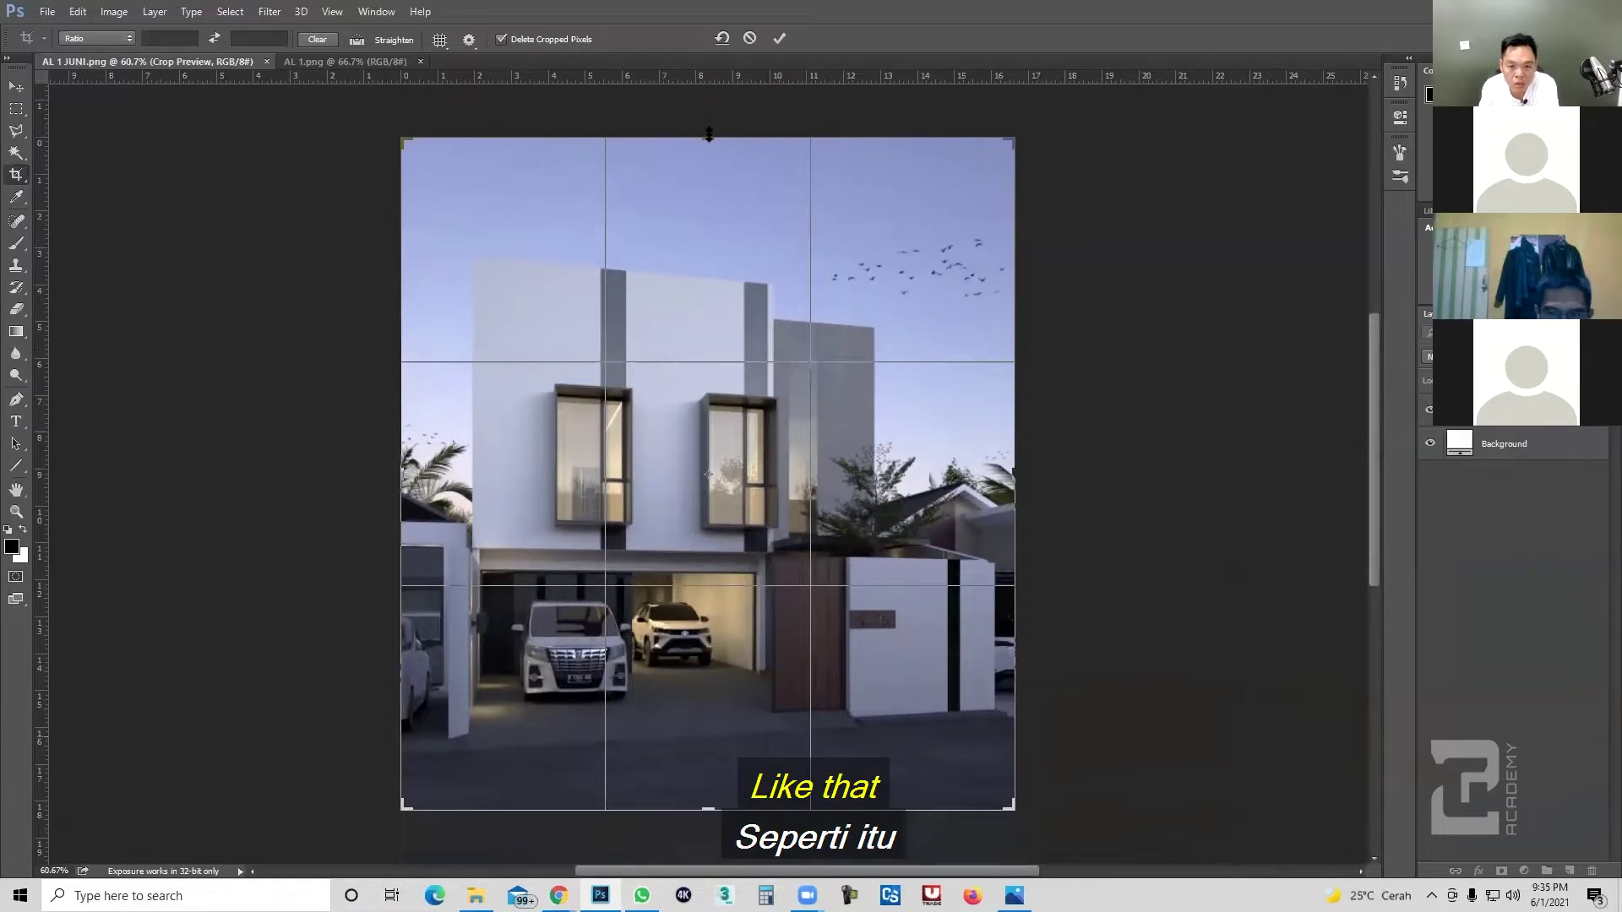
{"action": "left_click_drag", "start_coordinate": [708, 138], "coordinate": [714, 138]}
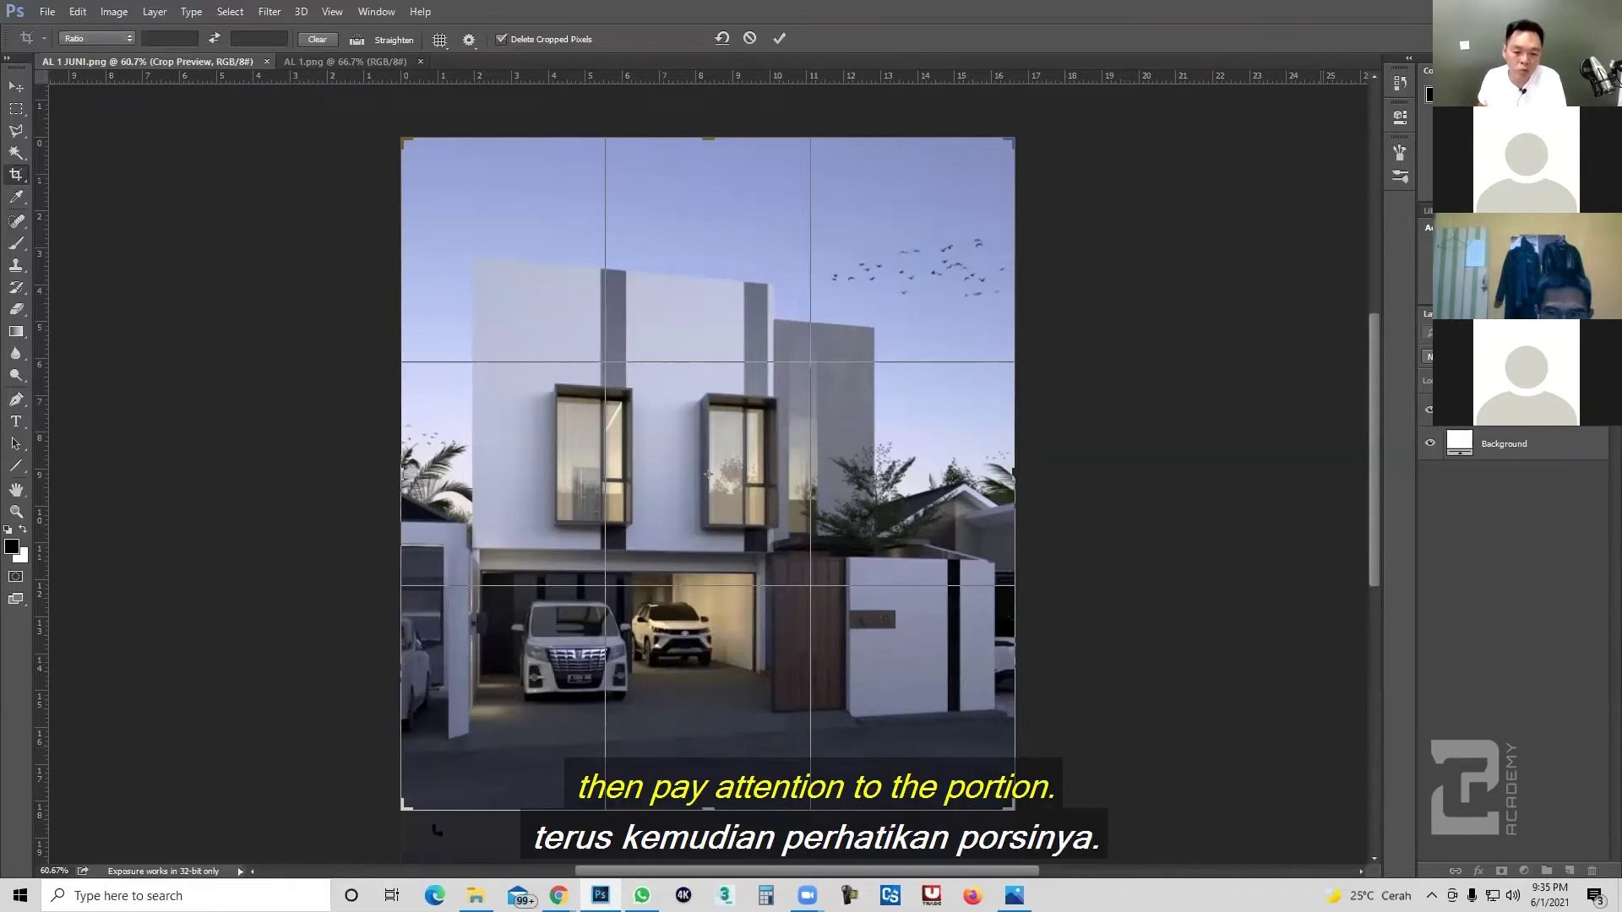
{"action": "scroll", "coordinate": [507, 682], "scroll_direction": "down", "scroll_amount": 2}
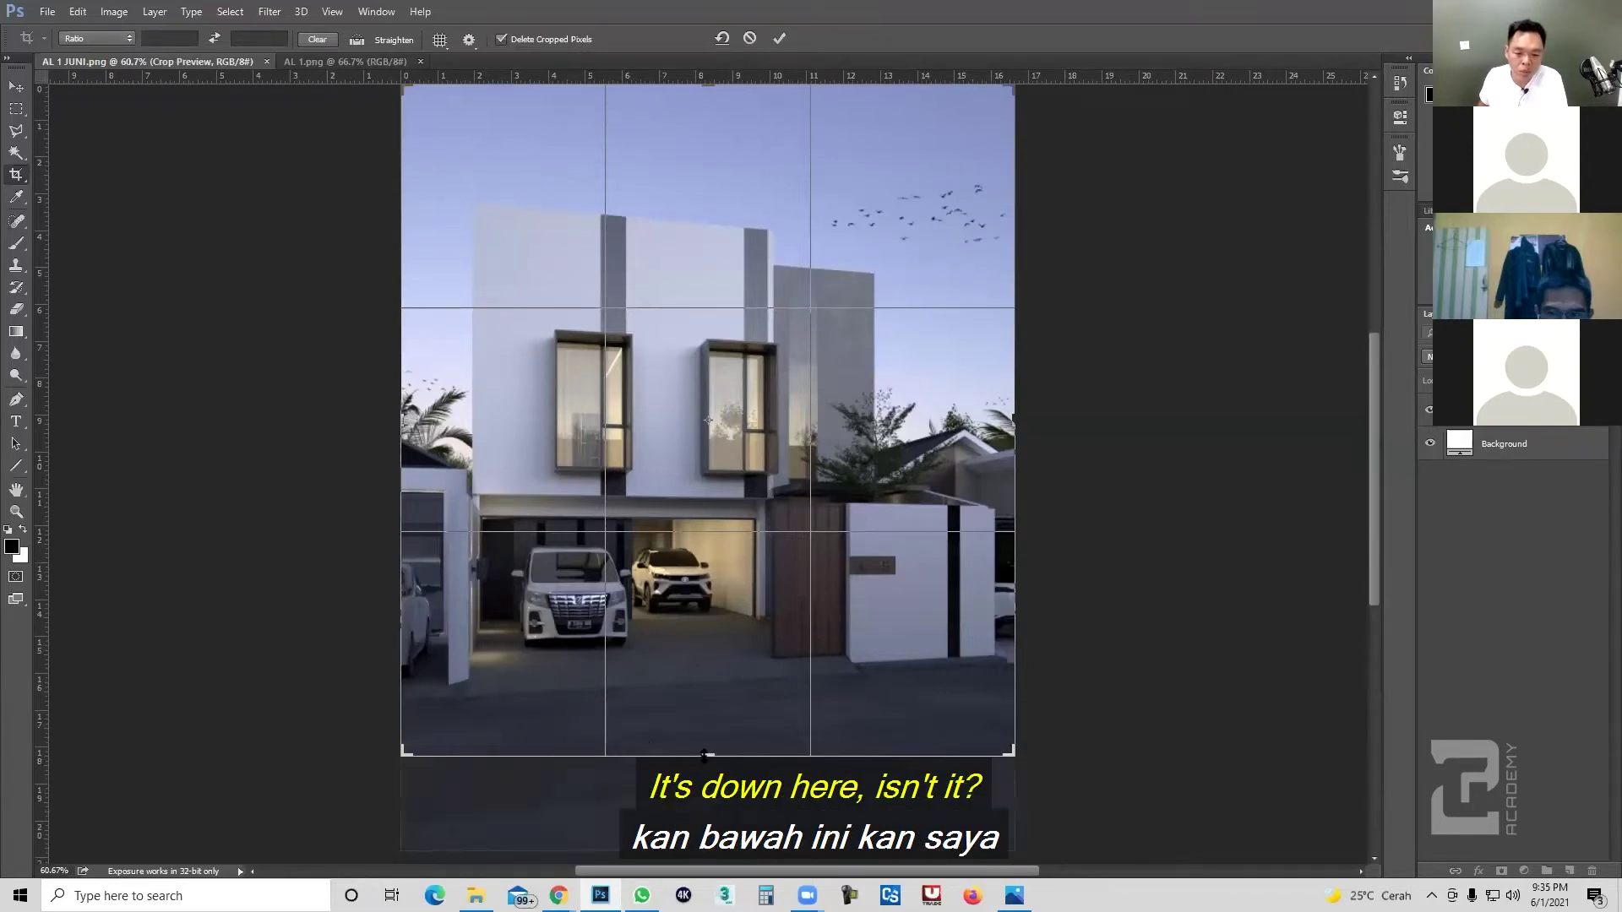
{"action": "left_click_drag", "start_coordinate": [704, 754], "coordinate": [708, 854]}
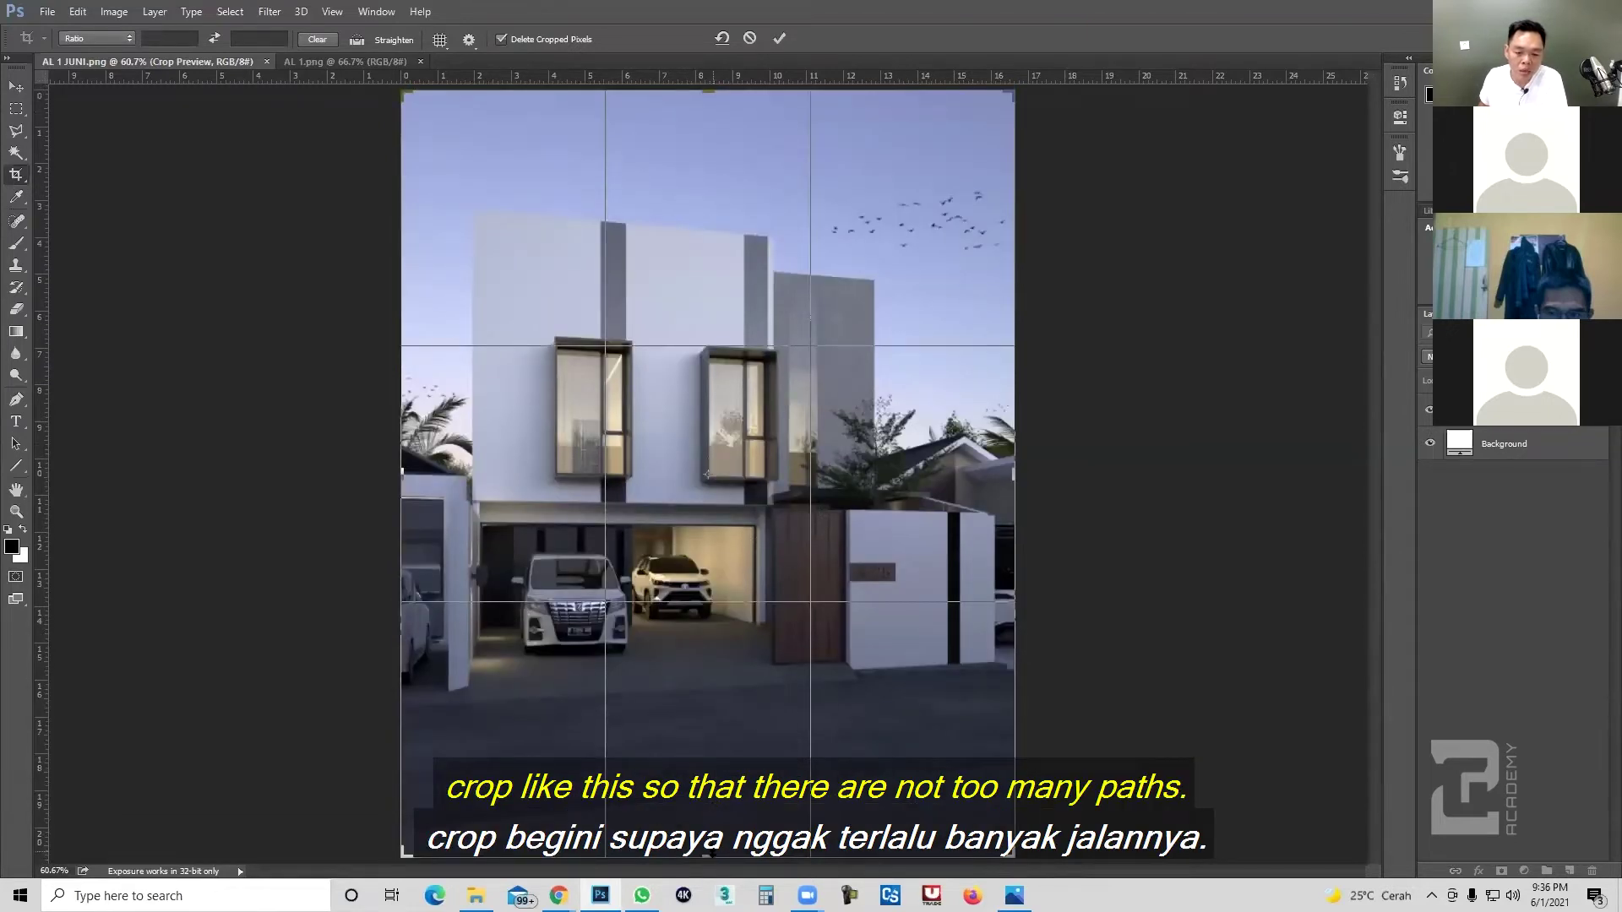
{"action": "scroll", "coordinate": [707, 855], "scroll_direction": "up", "scroll_amount": 2}
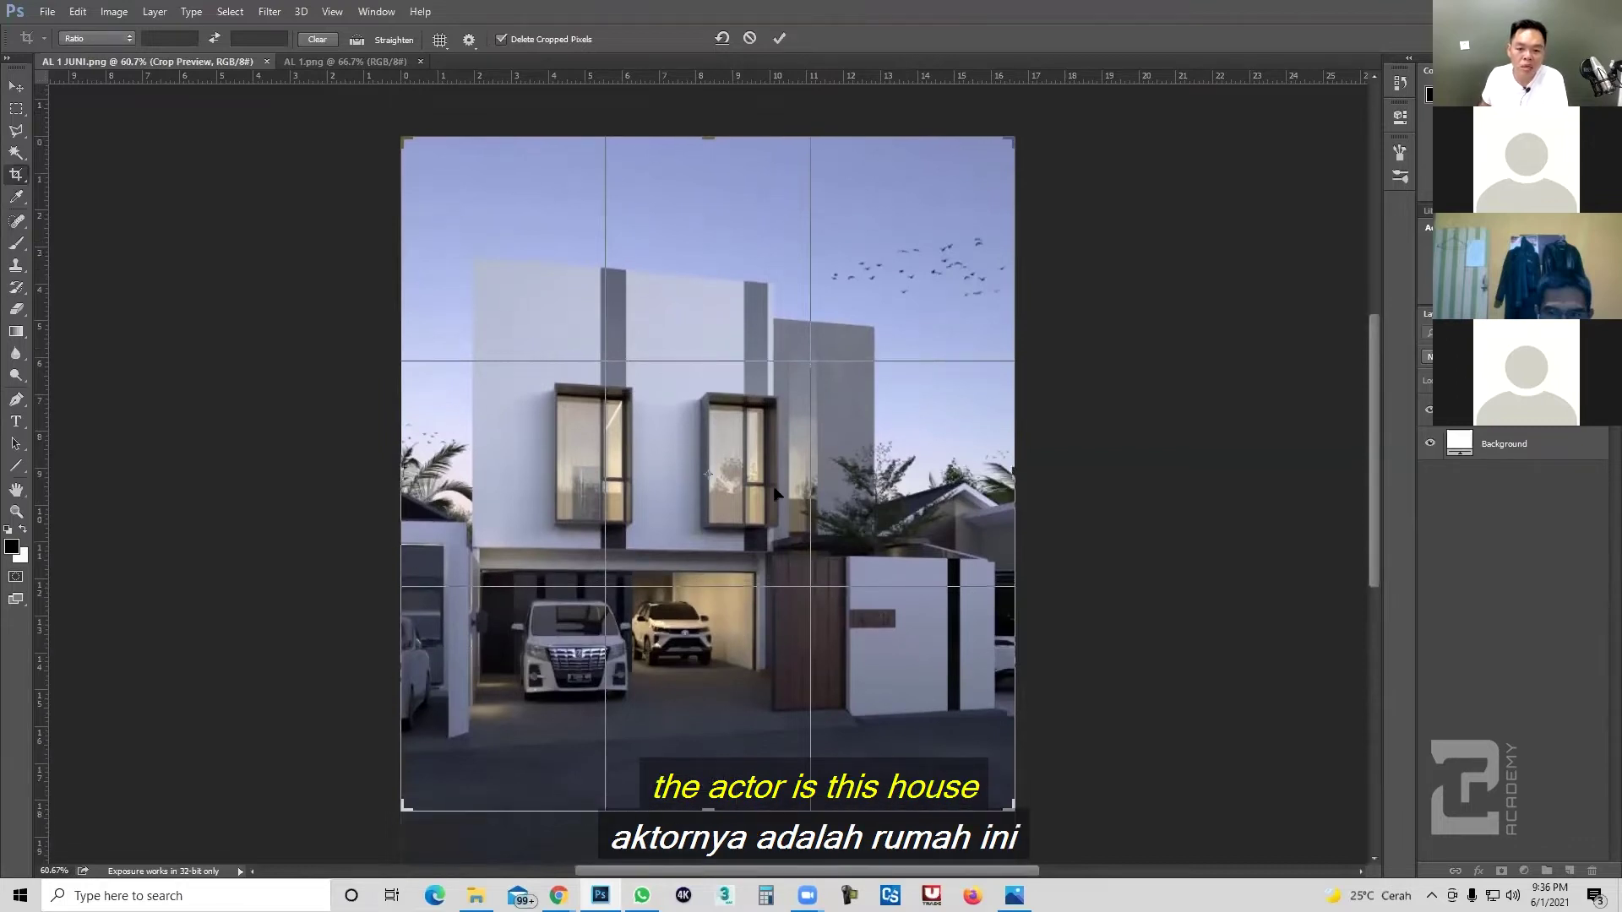
{"action": "scroll", "coordinate": [677, 498], "scroll_direction": "down", "scroll_amount": 1}
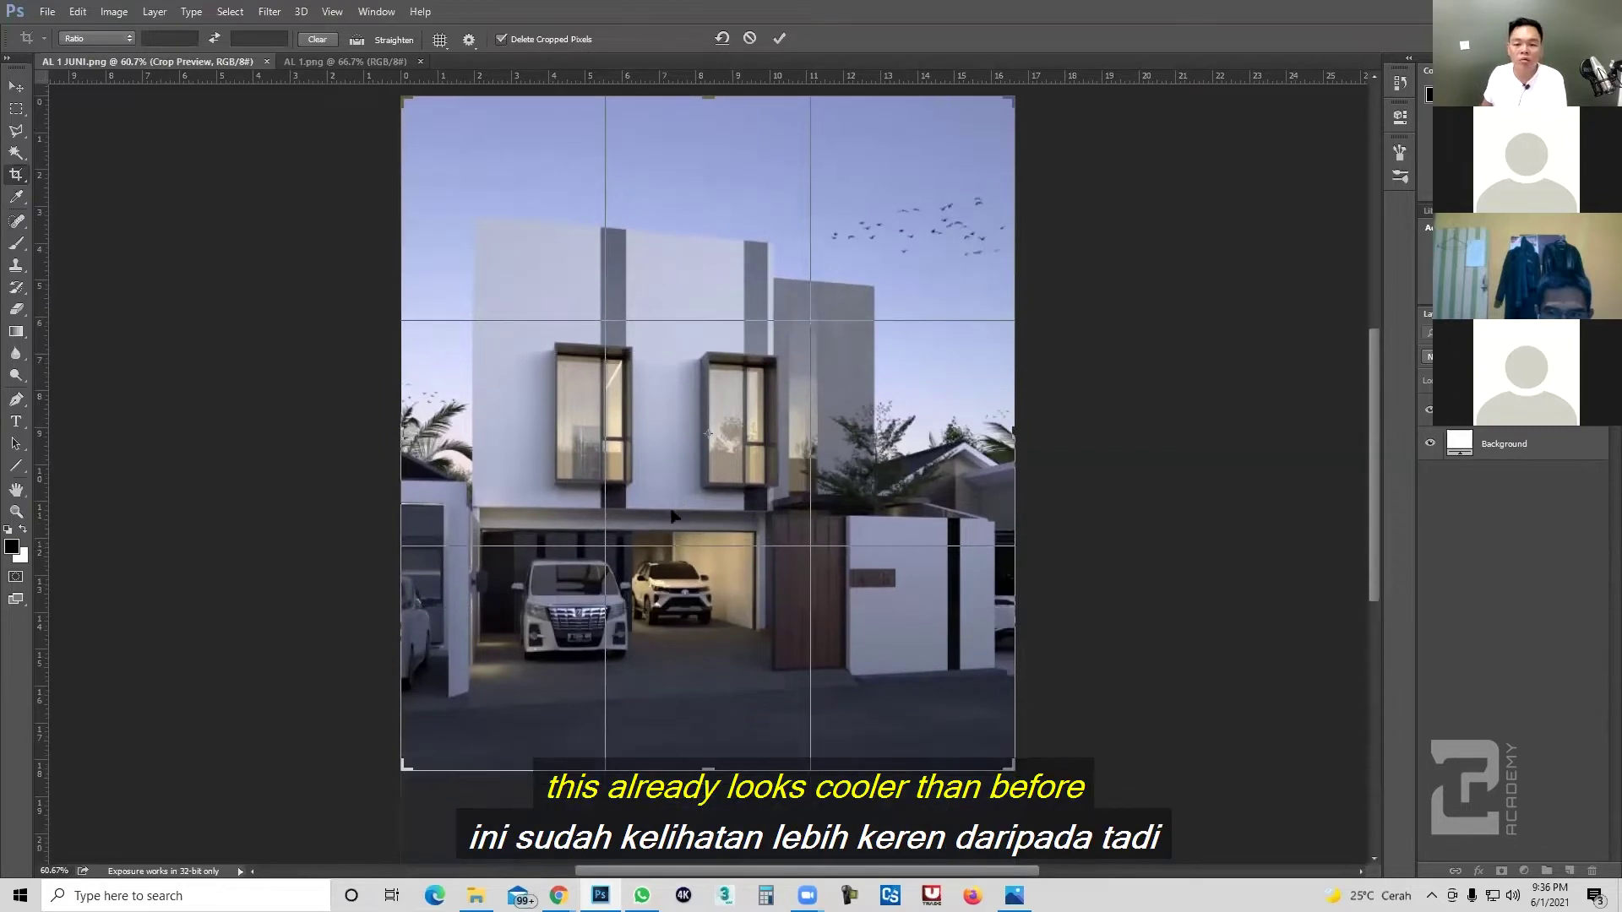
{"action": "scroll", "coordinate": [667, 541], "scroll_direction": "up", "scroll_amount": 1}
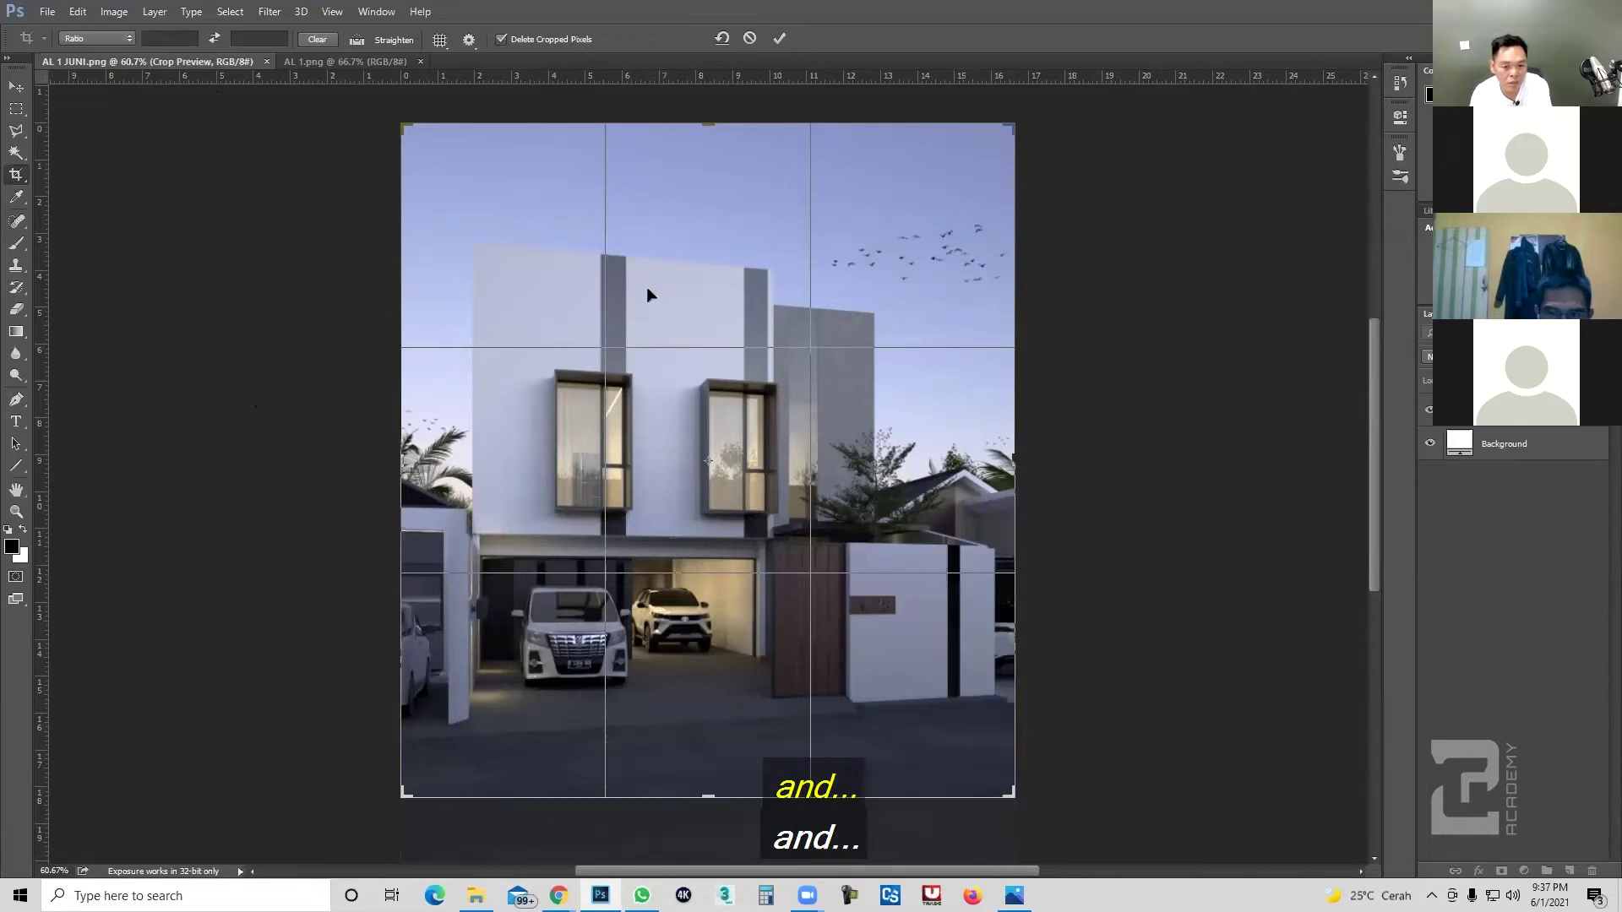
Commit the crop on AL 1 JUNI, keeping a narrow road strip
{"action": "key", "text": "Return"}
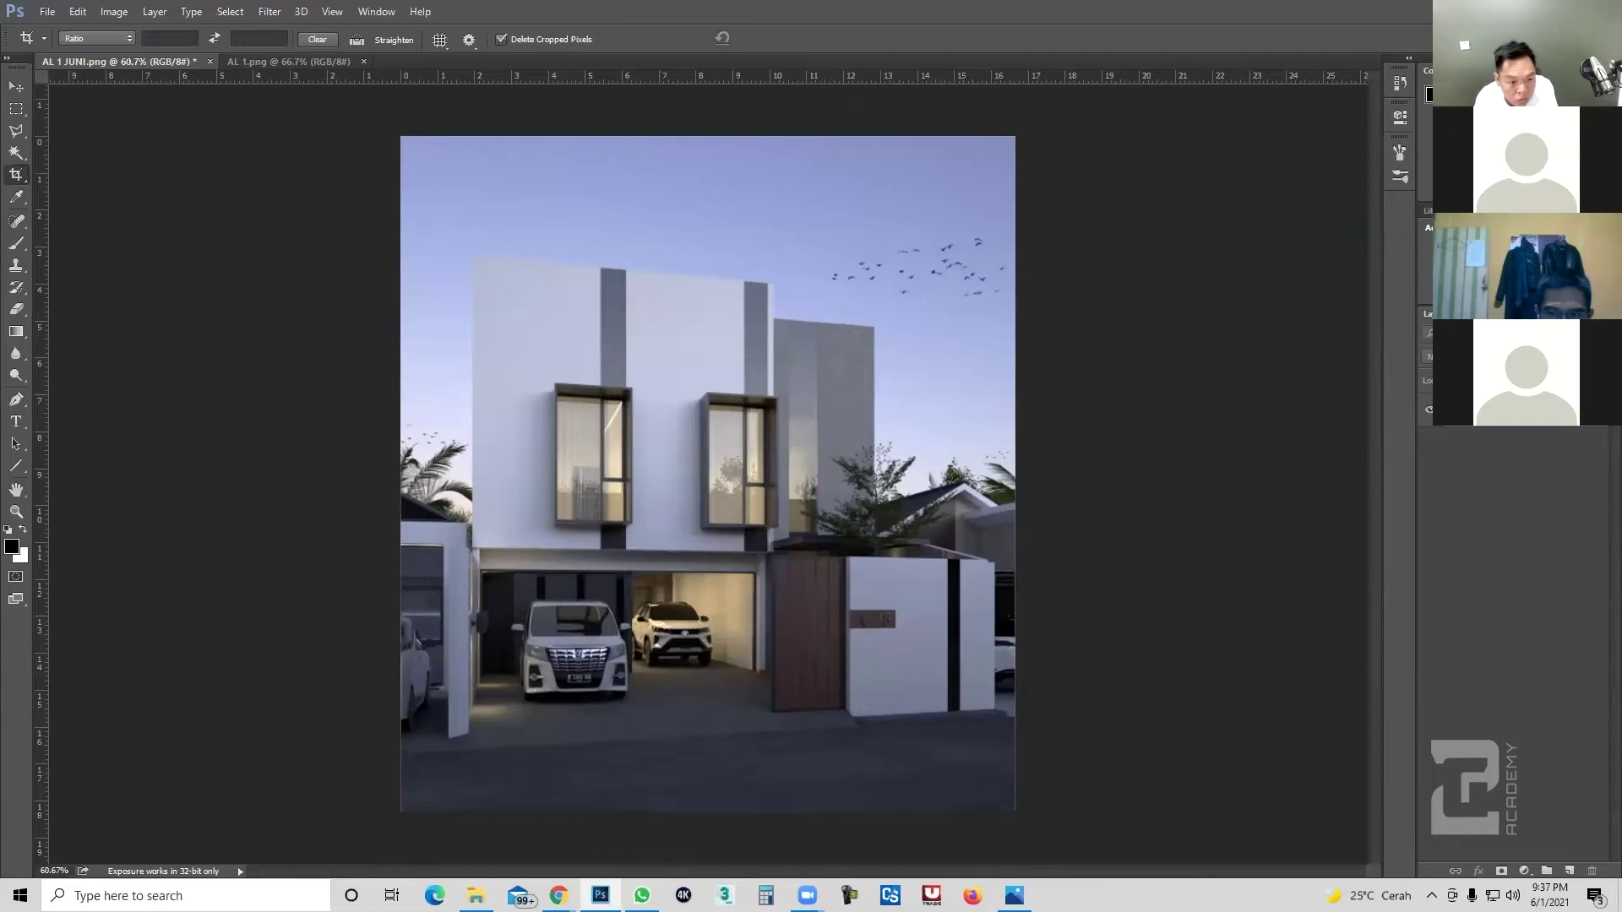
Zoom in on the upper-floor window reflections, then zoom back out to the whole render
{"action": "double_click", "coordinate": [17, 511]}
{"action": "left_click", "coordinate": [370, 528]}
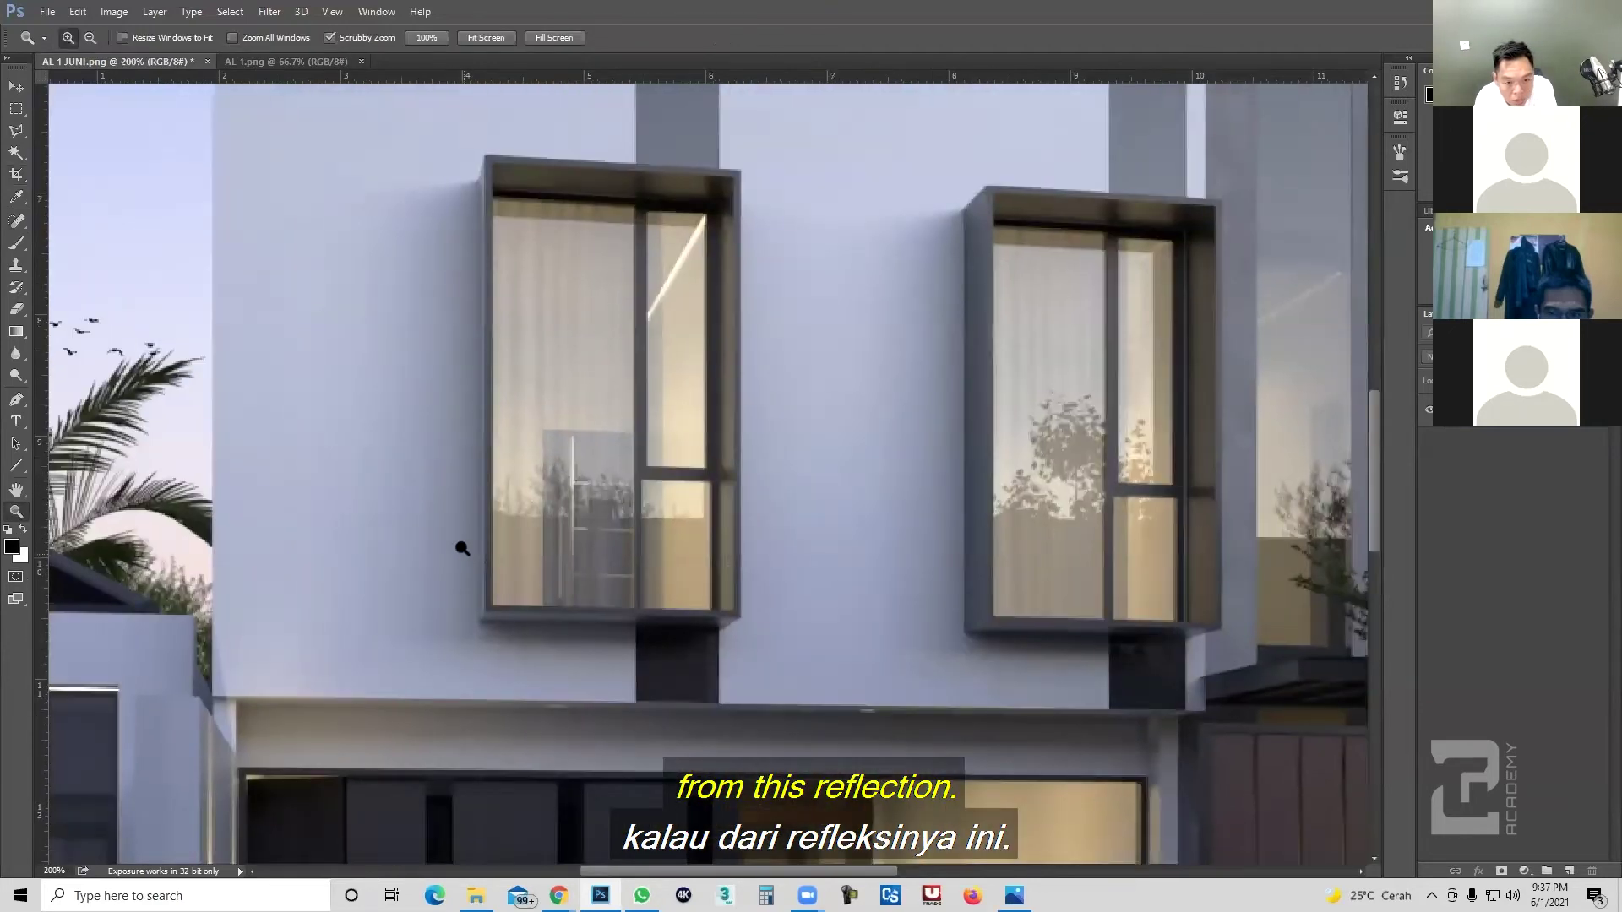
{"action": "right_click", "coordinate": [648, 476]}
{"action": "left_click", "coordinate": [692, 587]}
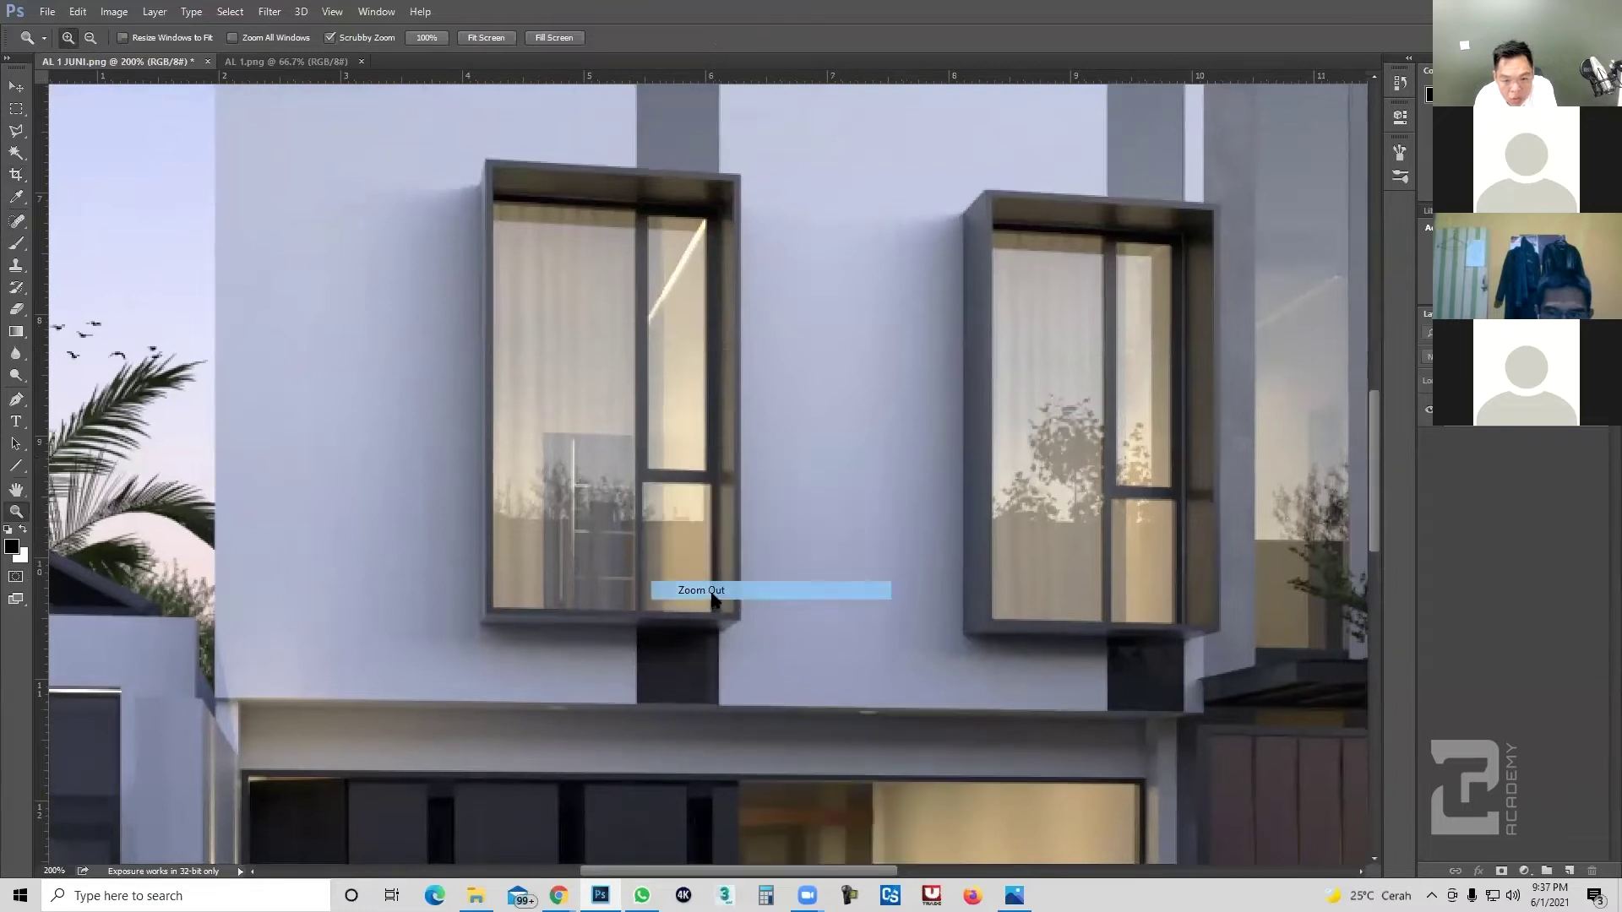
{"action": "right_click", "coordinate": [631, 496]}
{"action": "left_click", "coordinate": [688, 602]}
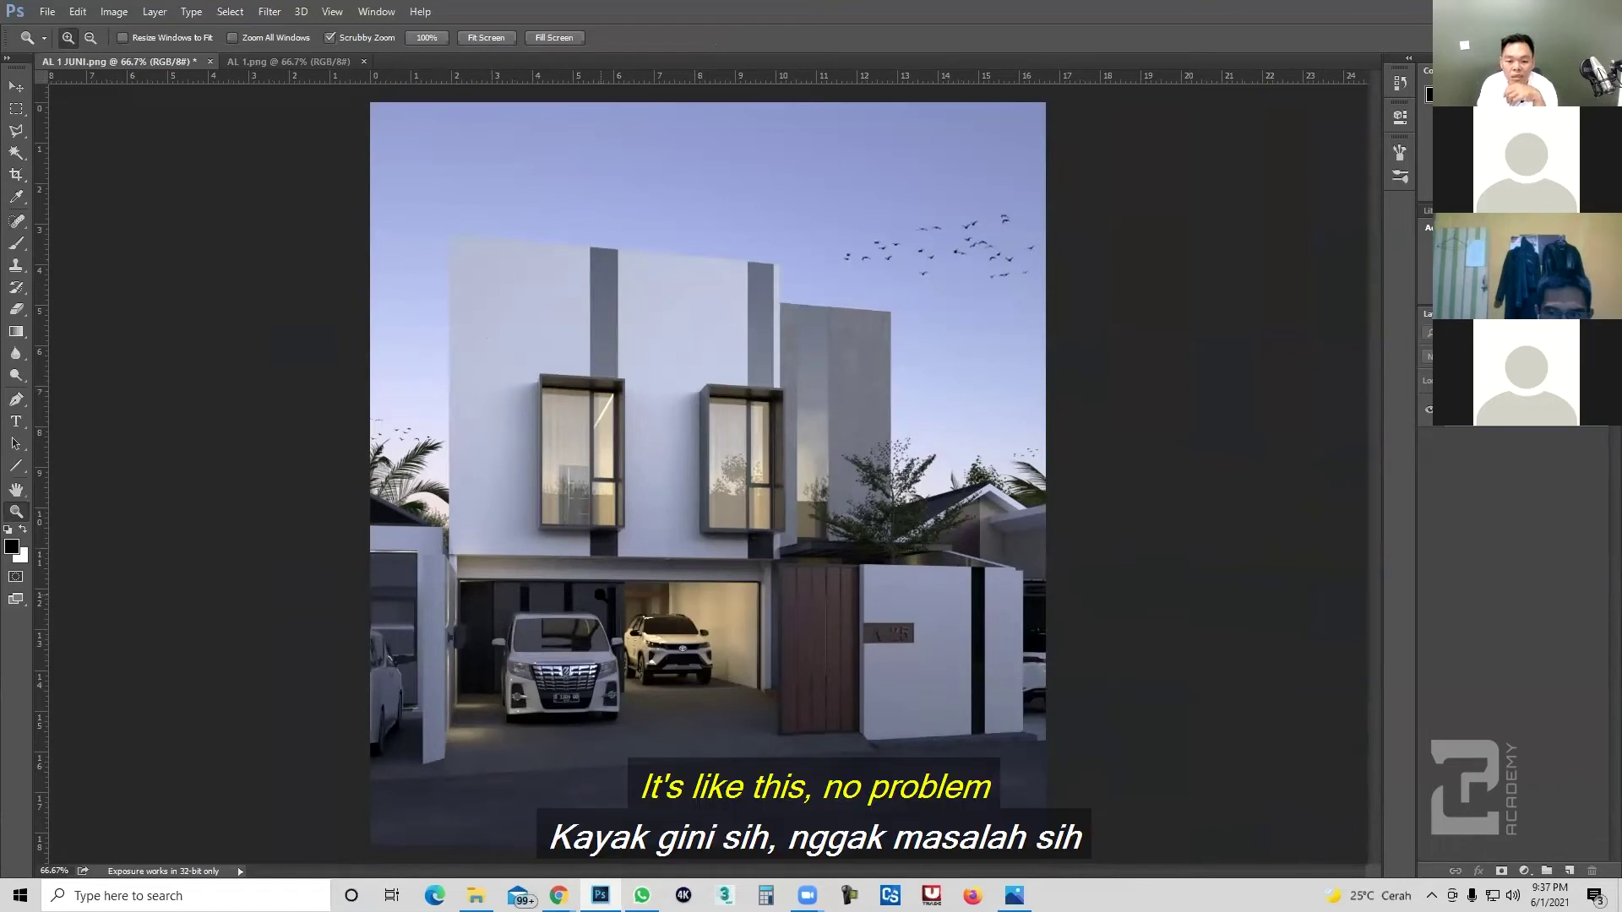
Add a Curves layer with a gentle S-curve (lowered shadows, raised highlights), then switch to Photos
{"action": "left_click", "coordinate": [1525, 871]}
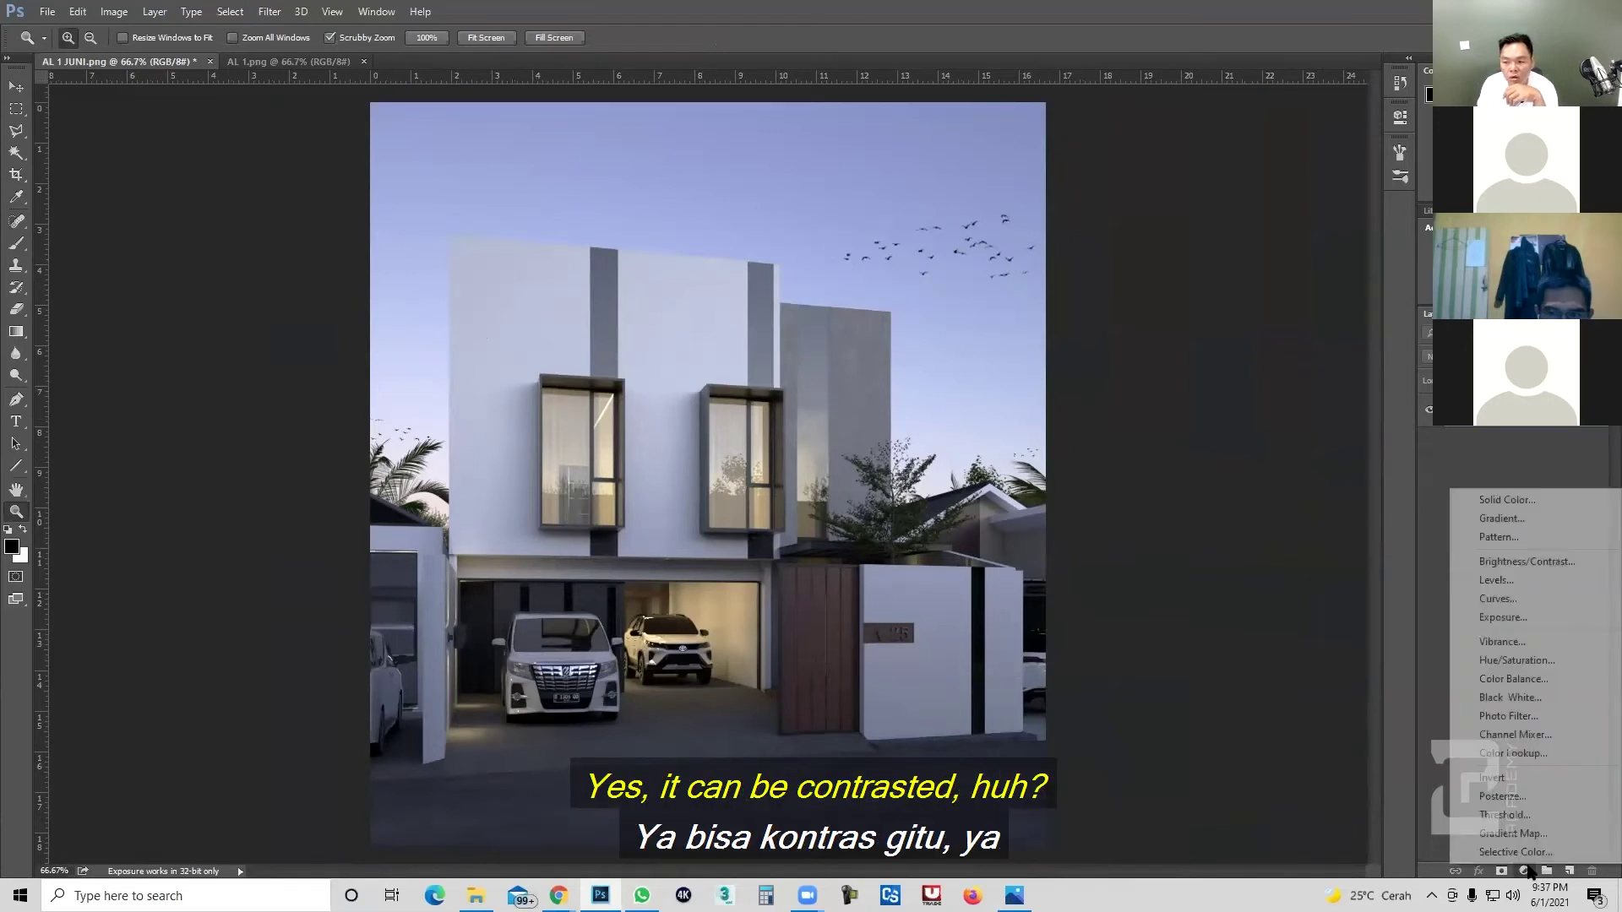
{"action": "left_click", "coordinate": [1504, 599]}
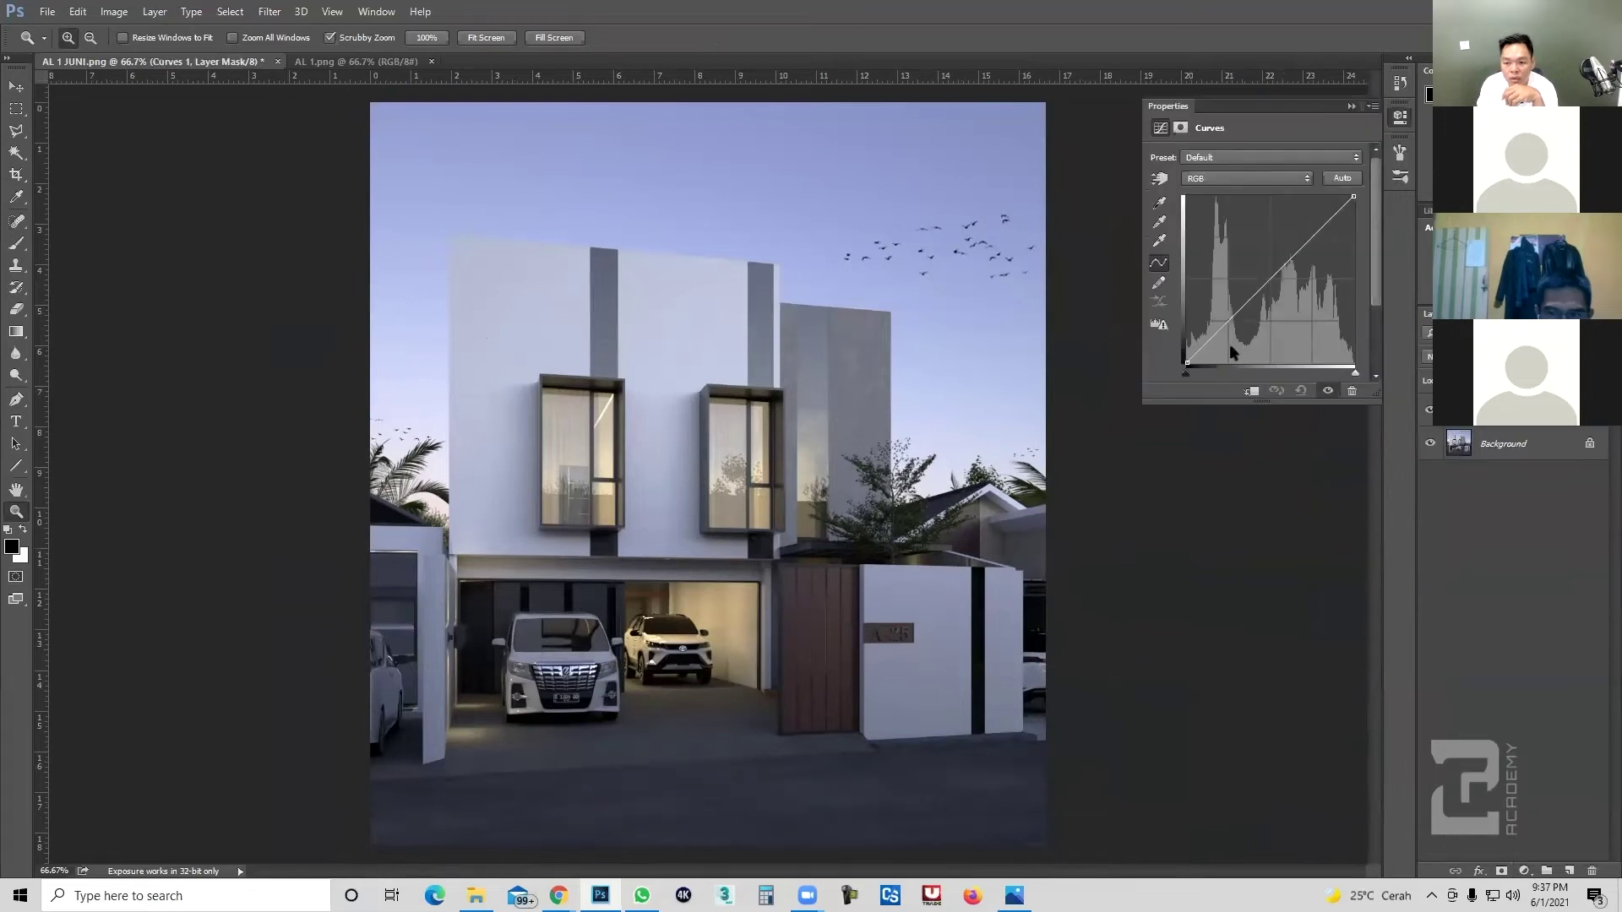
{"action": "left_click_drag", "start_coordinate": [1212, 339], "coordinate": [1214, 342]}
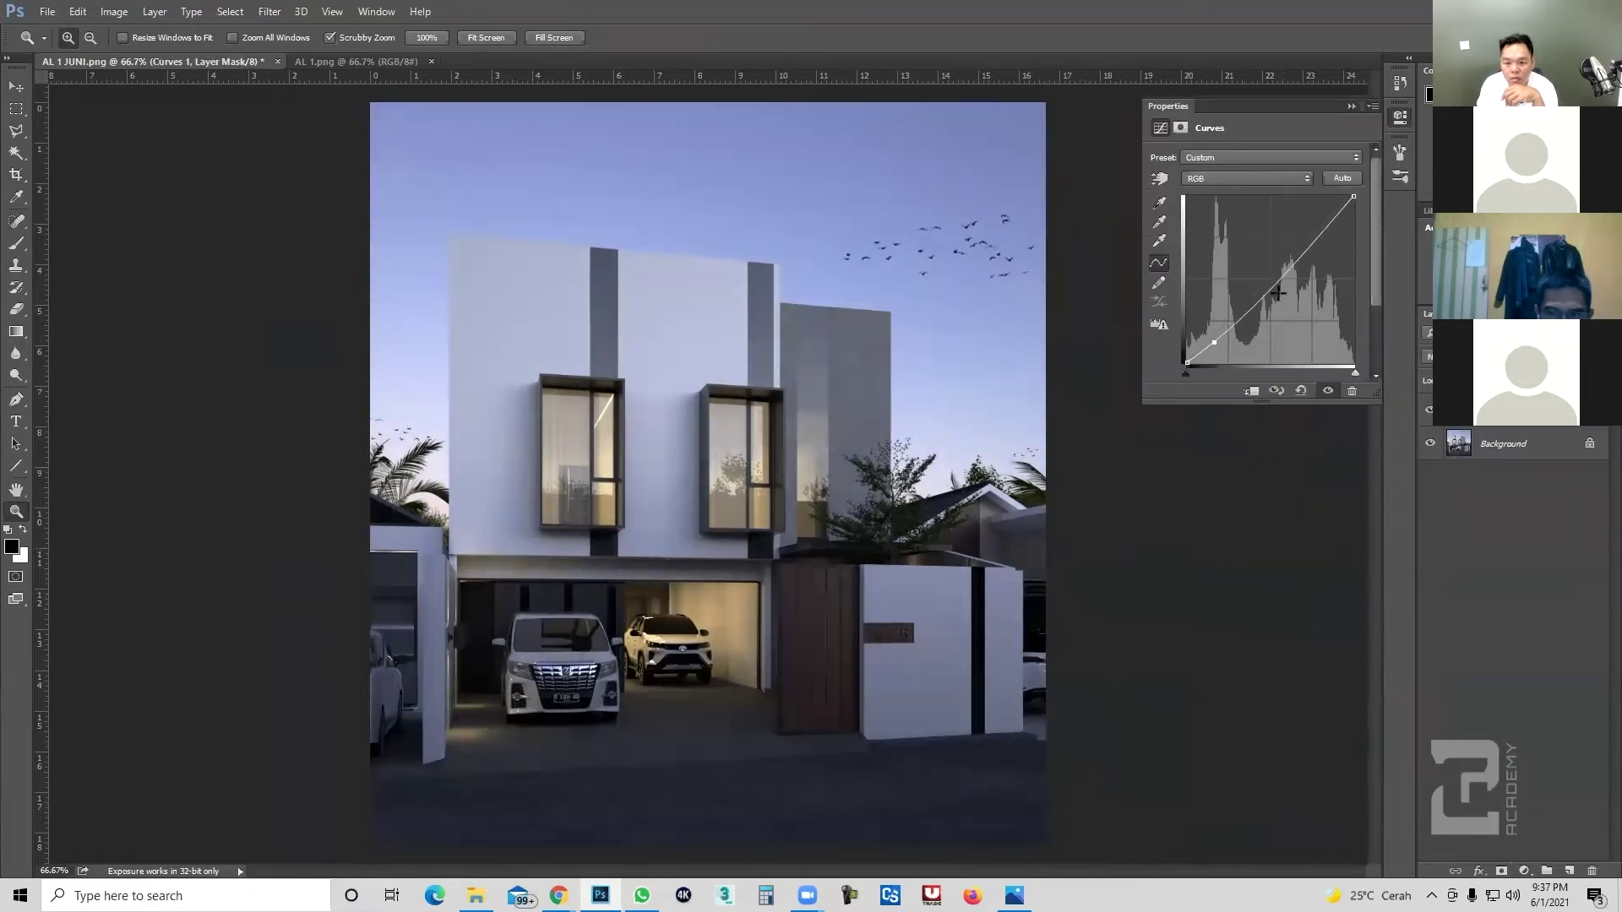
{"action": "left_click_drag", "start_coordinate": [1291, 269], "coordinate": [1289, 256]}
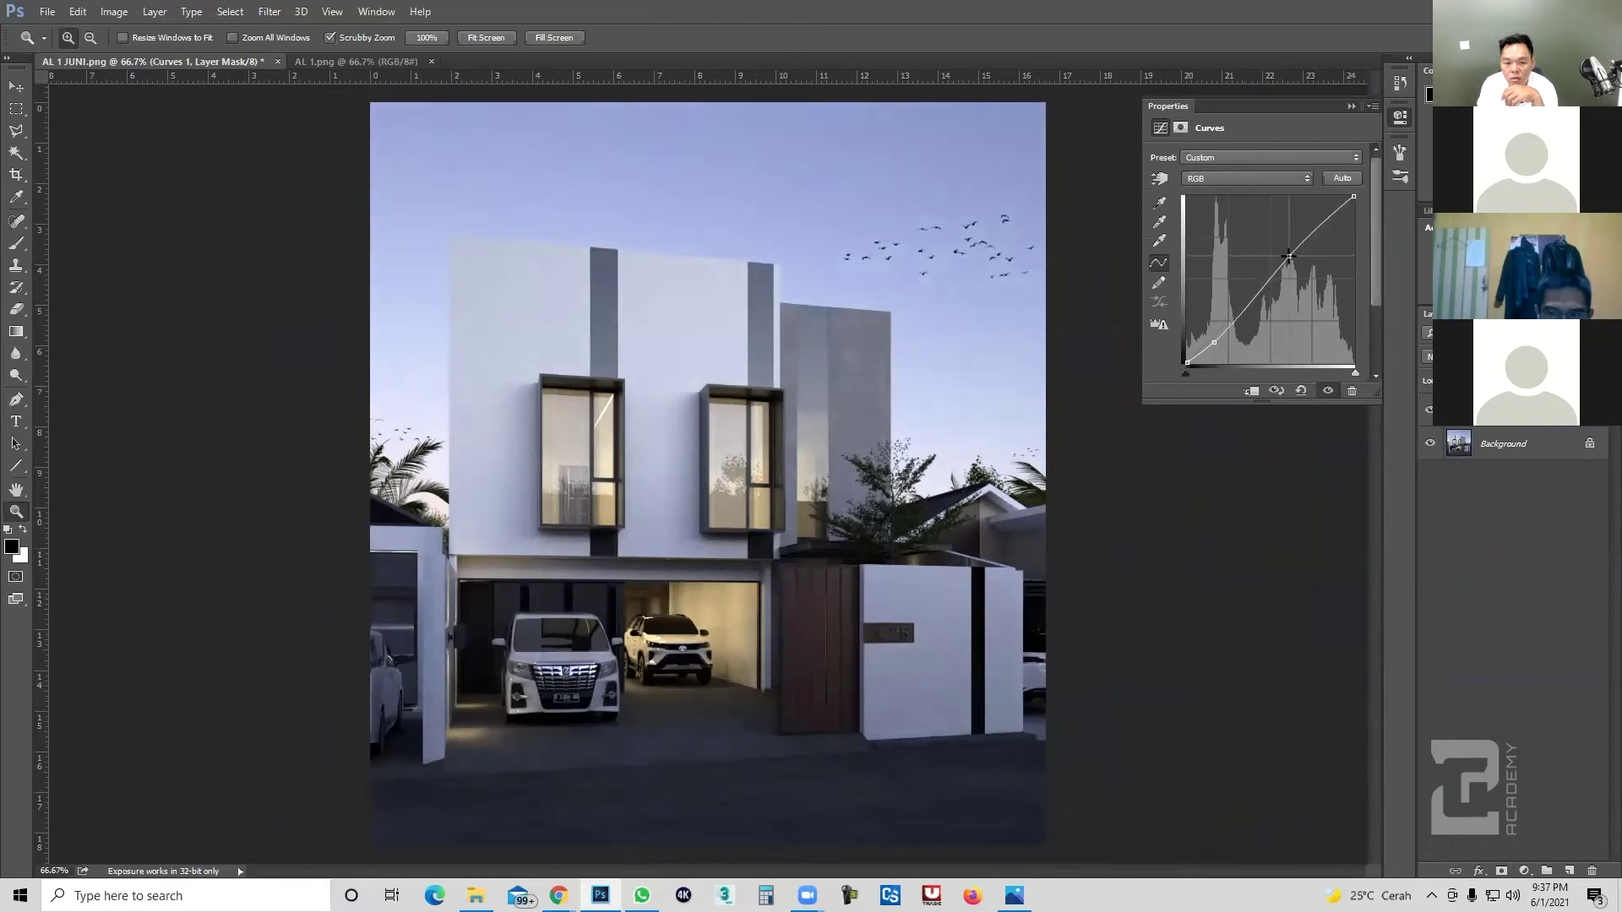
{"action": "left_click_drag", "start_coordinate": [1214, 342], "coordinate": [1210, 345]}
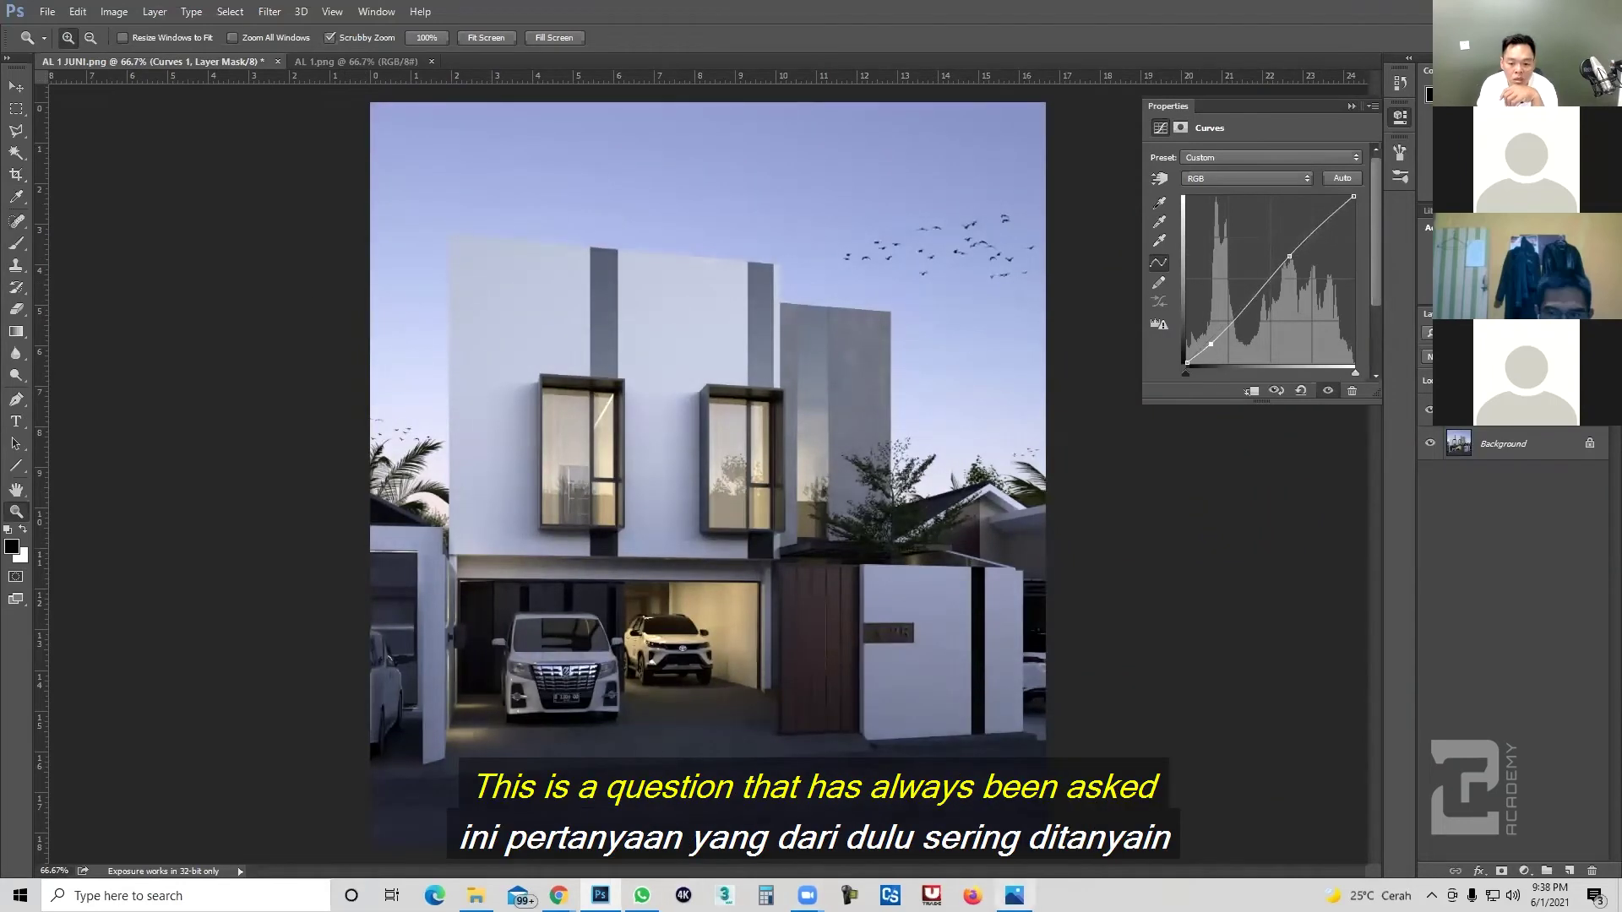
{"action": "key", "text": "alt+Tab"}
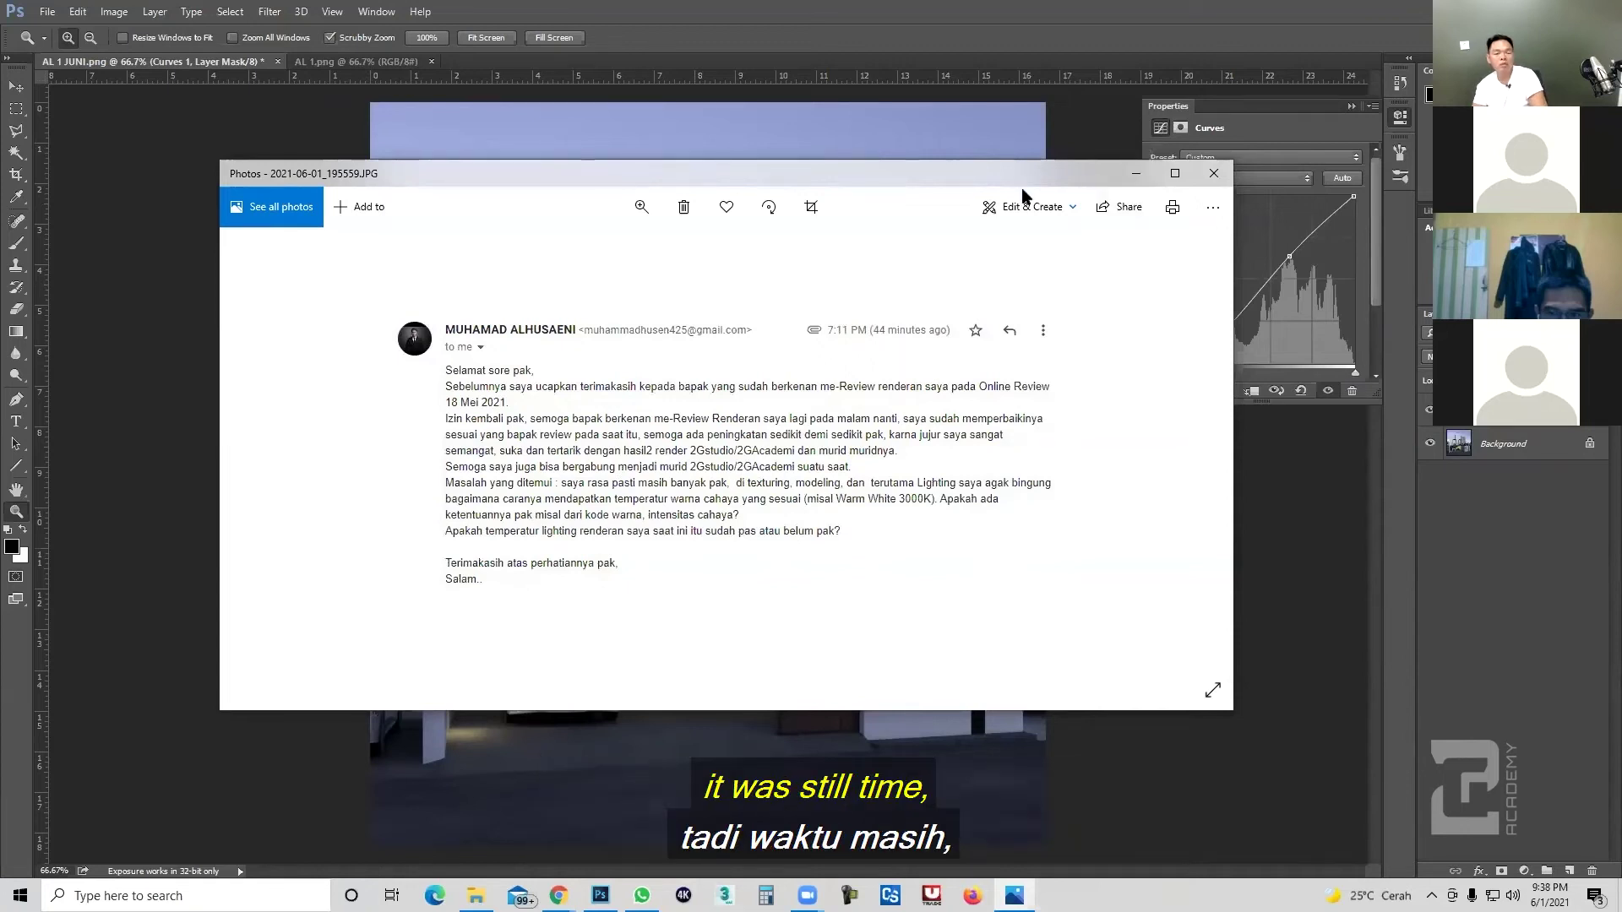
Move the Photos email screenshot lower, then close it to return to Photoshop
{"action": "left_click_drag", "start_coordinate": [1058, 166], "coordinate": [1056, 227]}
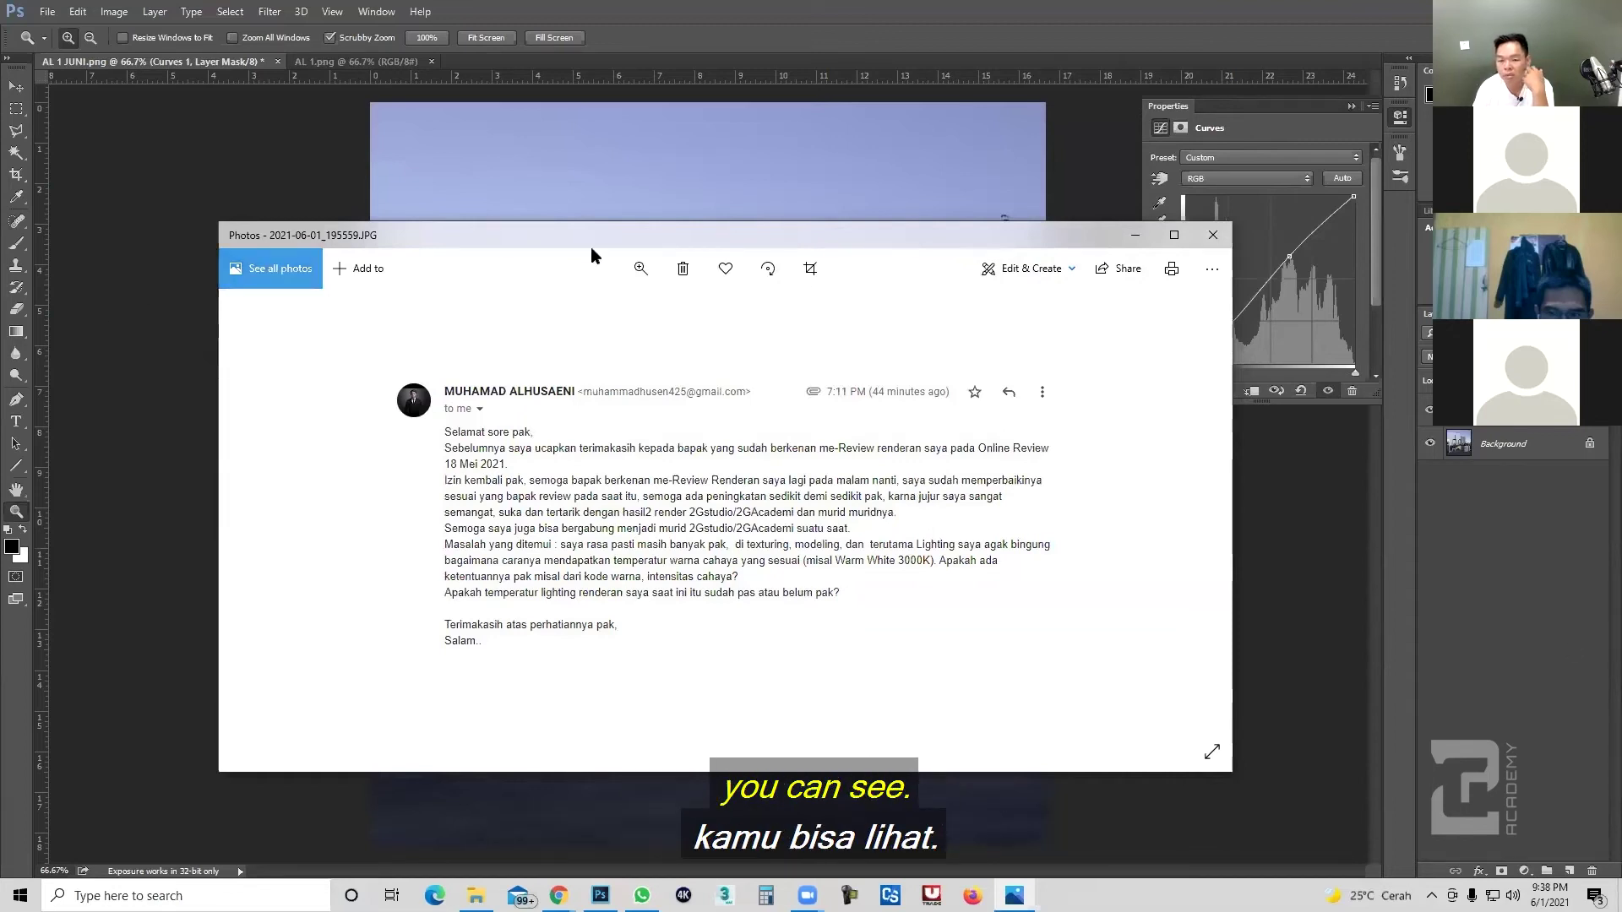
{"action": "left_click", "coordinate": [1200, 241]}
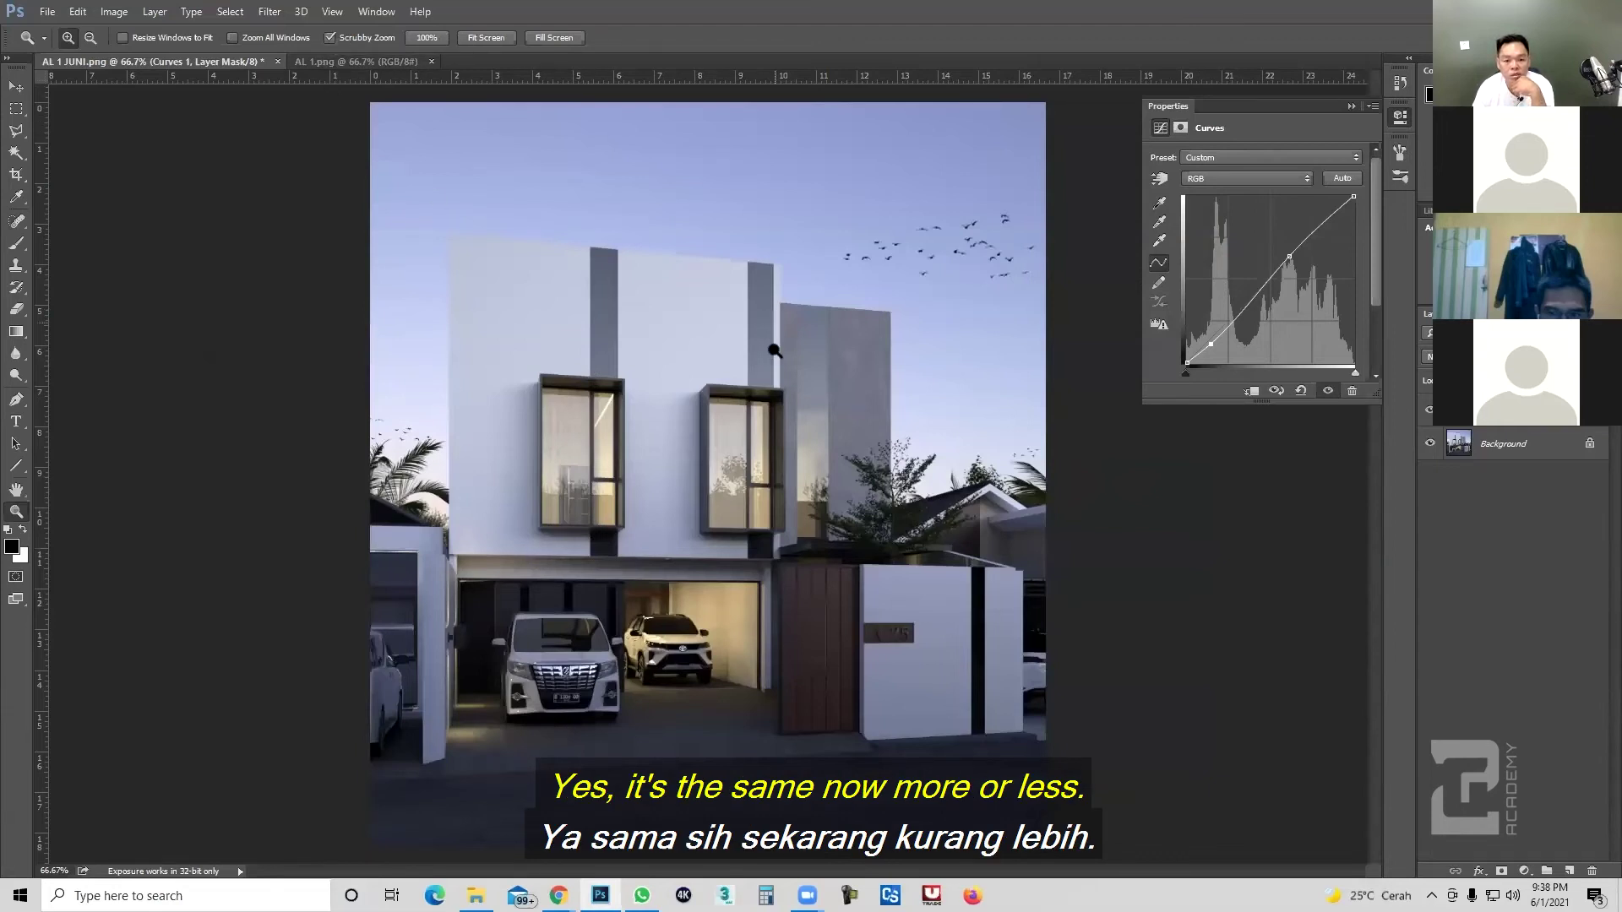
Close the AL 1.png document, leaving AL 1 JUNI.png as the open render
{"action": "left_click", "coordinate": [333, 63]}
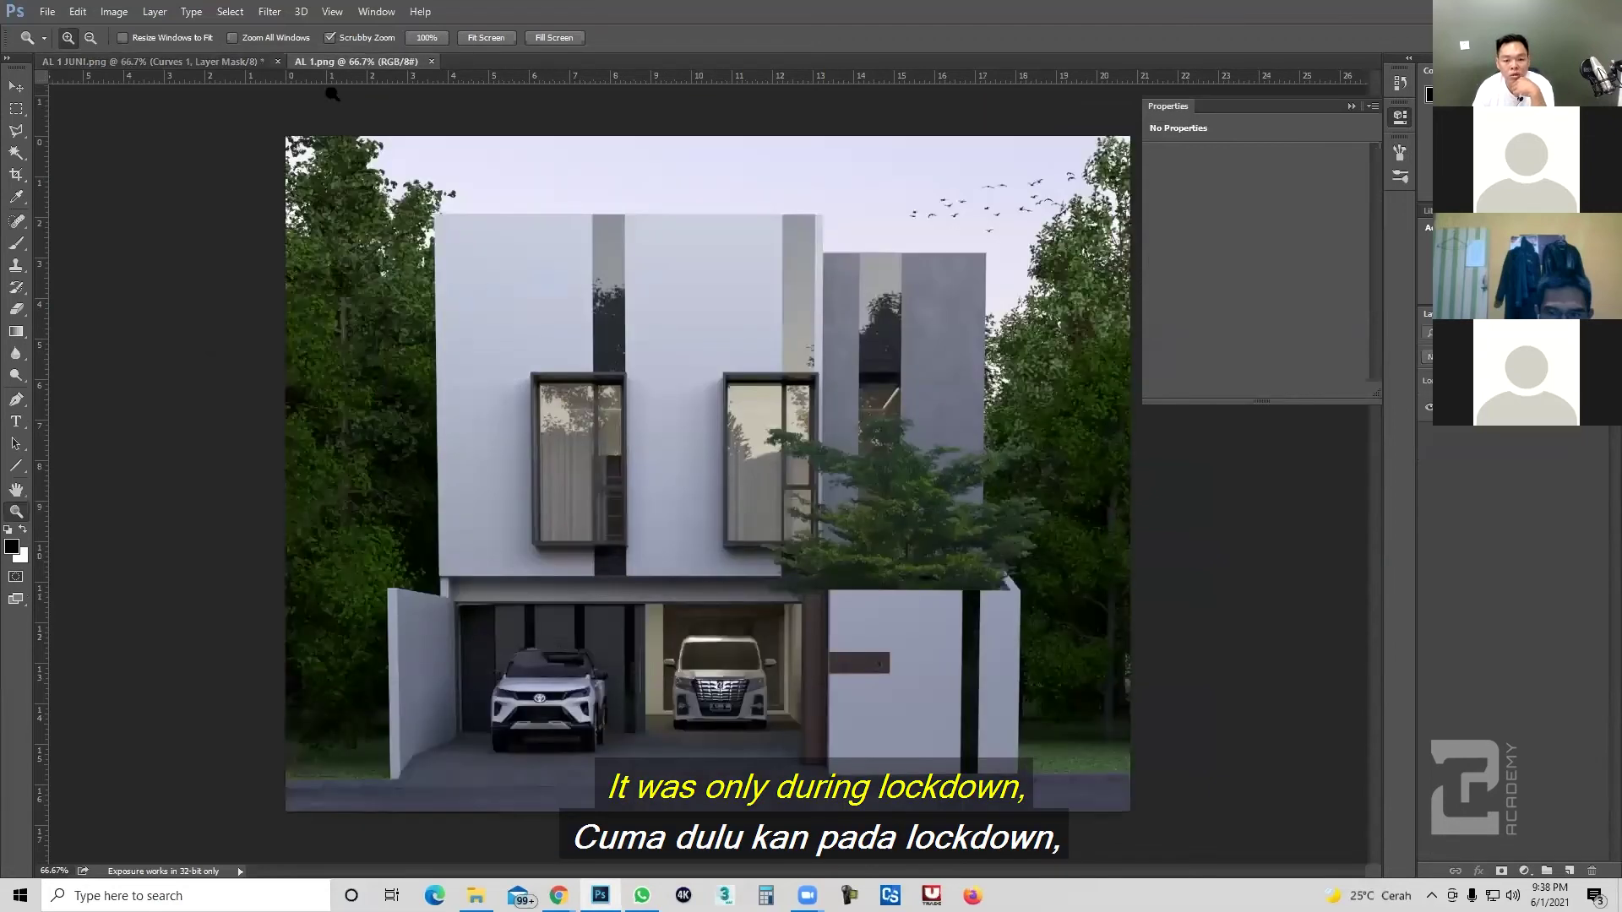
{"action": "left_click", "coordinate": [430, 61]}
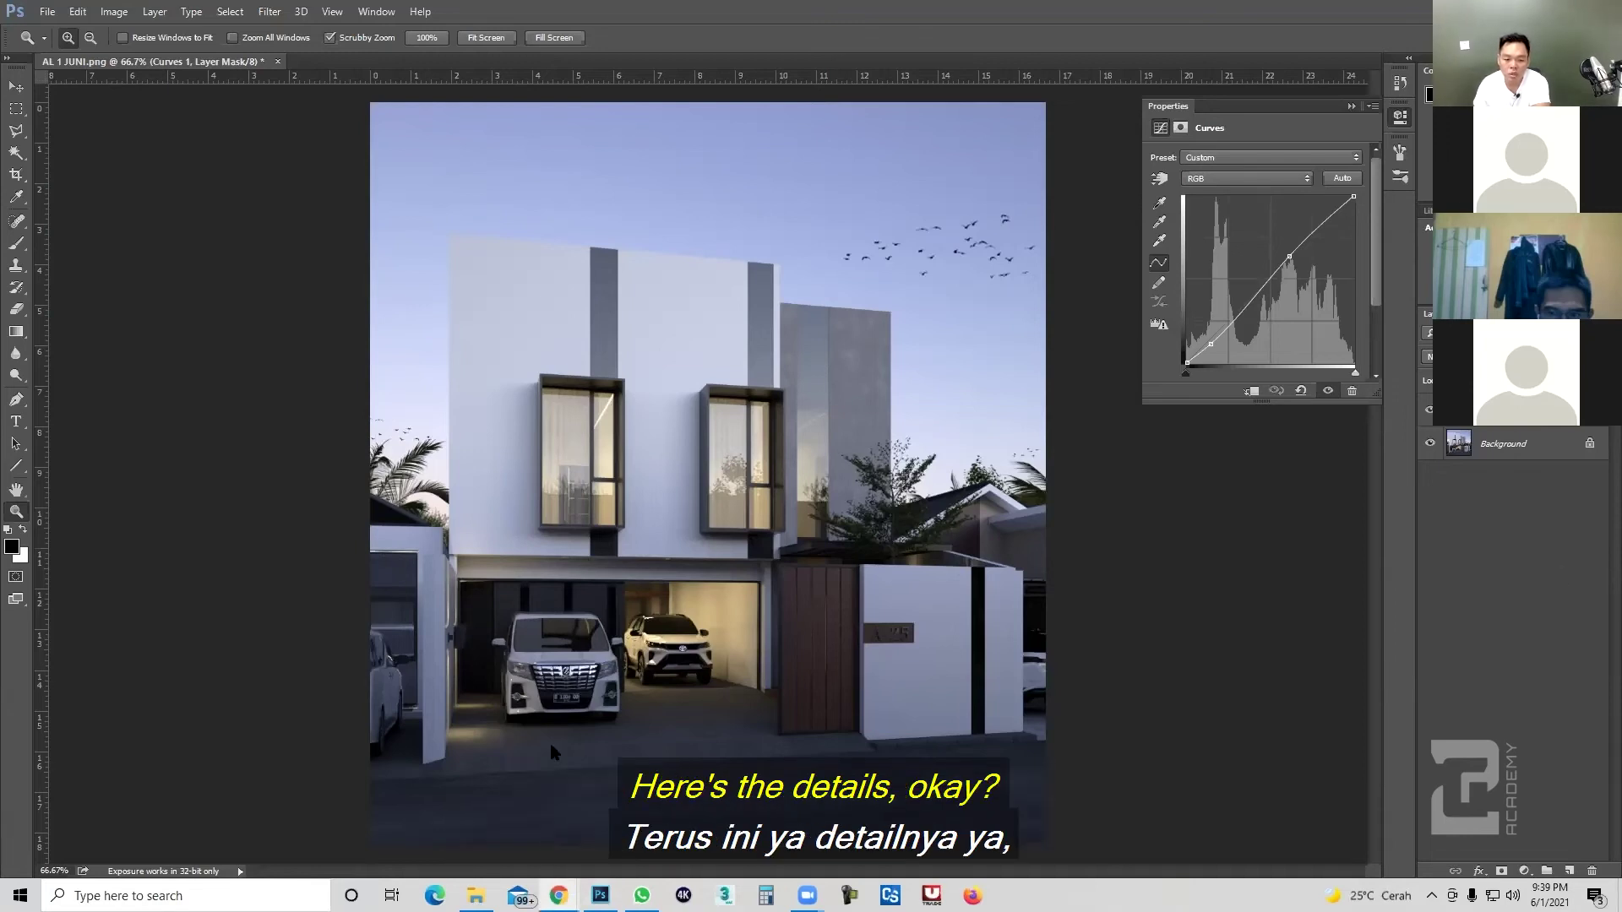
{"action": "left_click", "coordinate": [634, 794]}
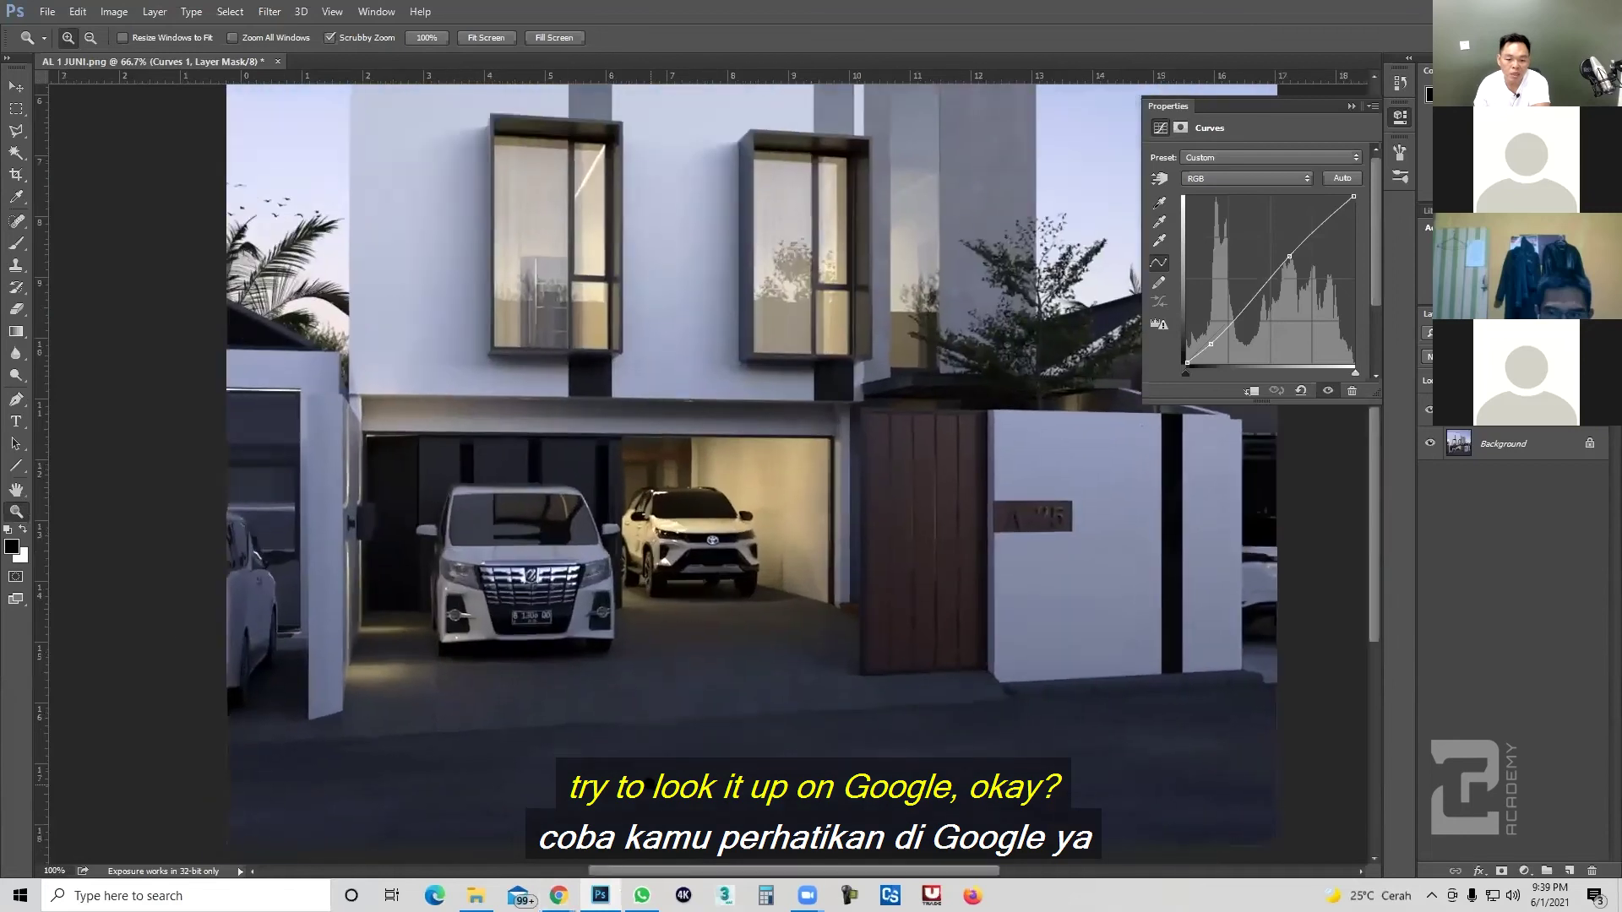
{"action": "right_click", "coordinate": [605, 615]}
{"action": "left_click", "coordinate": [661, 733]}
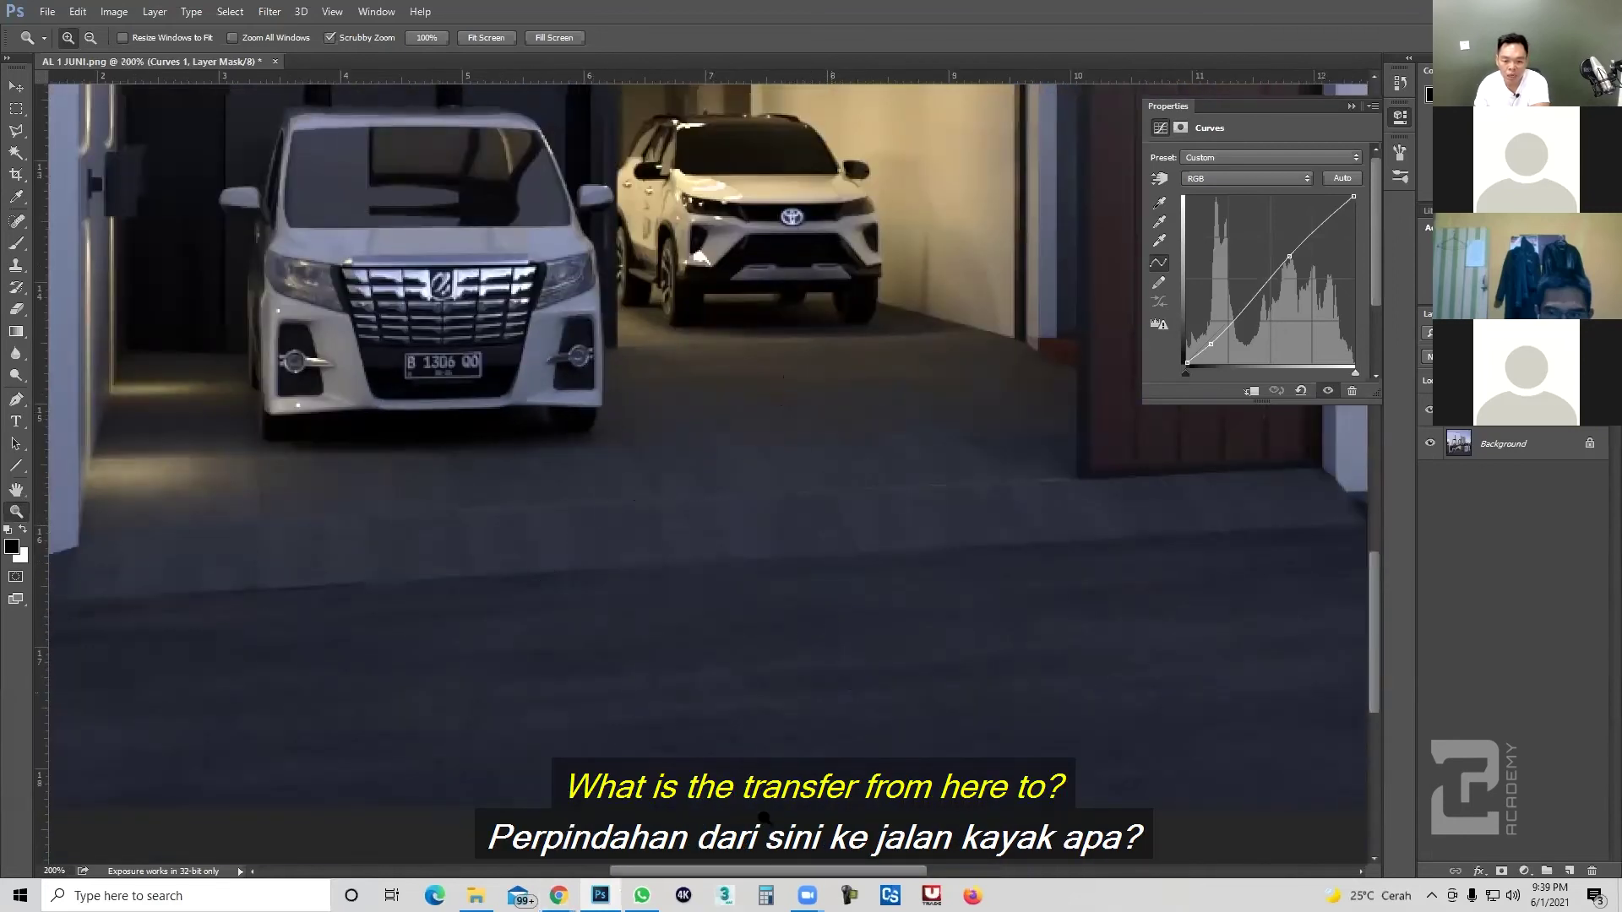
{"action": "left_click_drag", "start_coordinate": [769, 871], "coordinate": [889, 871]}
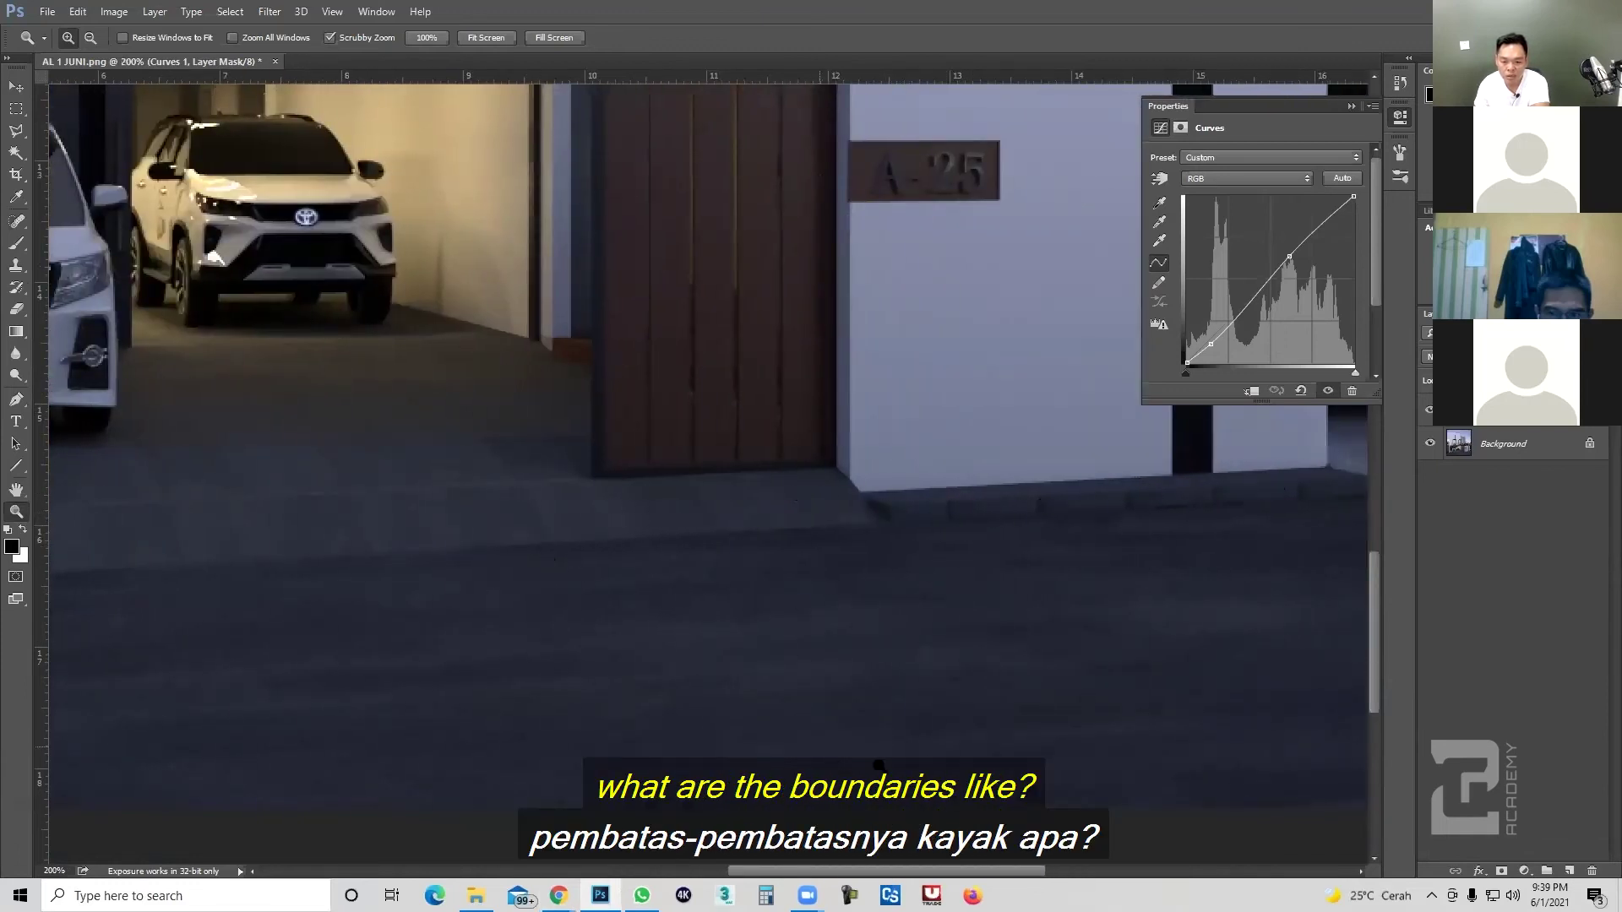
{"action": "left_click_drag", "start_coordinate": [855, 871], "coordinate": [976, 871]}
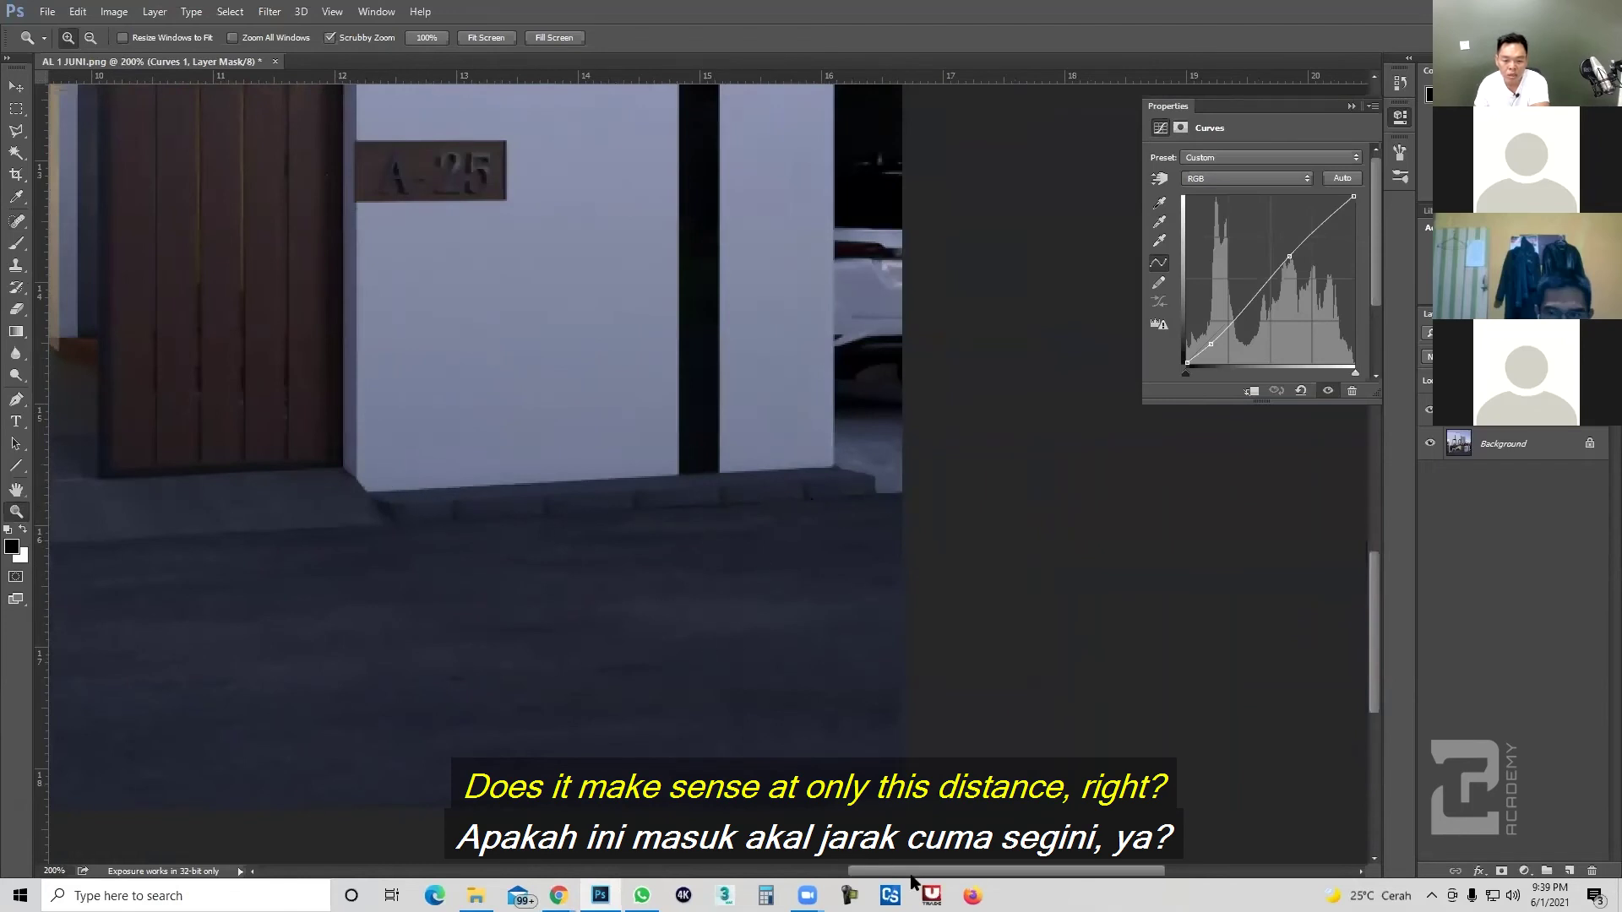
{"action": "left_click_drag", "start_coordinate": [913, 871], "coordinate": [512, 871]}
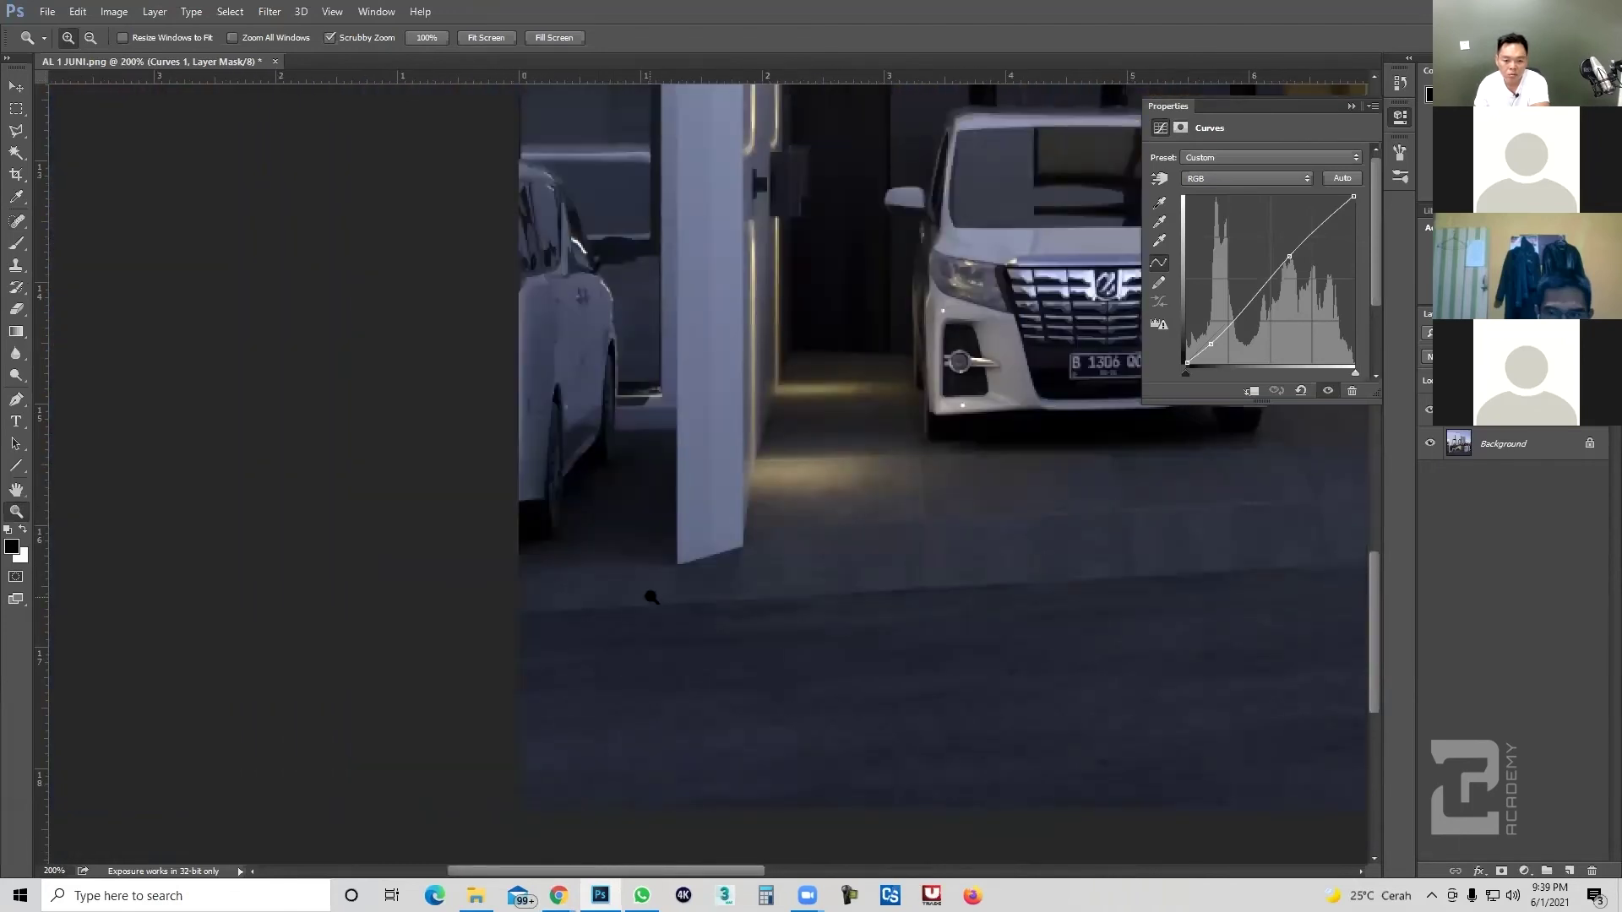
{"action": "right_click", "coordinate": [894, 432]}
{"action": "left_click", "coordinate": [929, 548]}
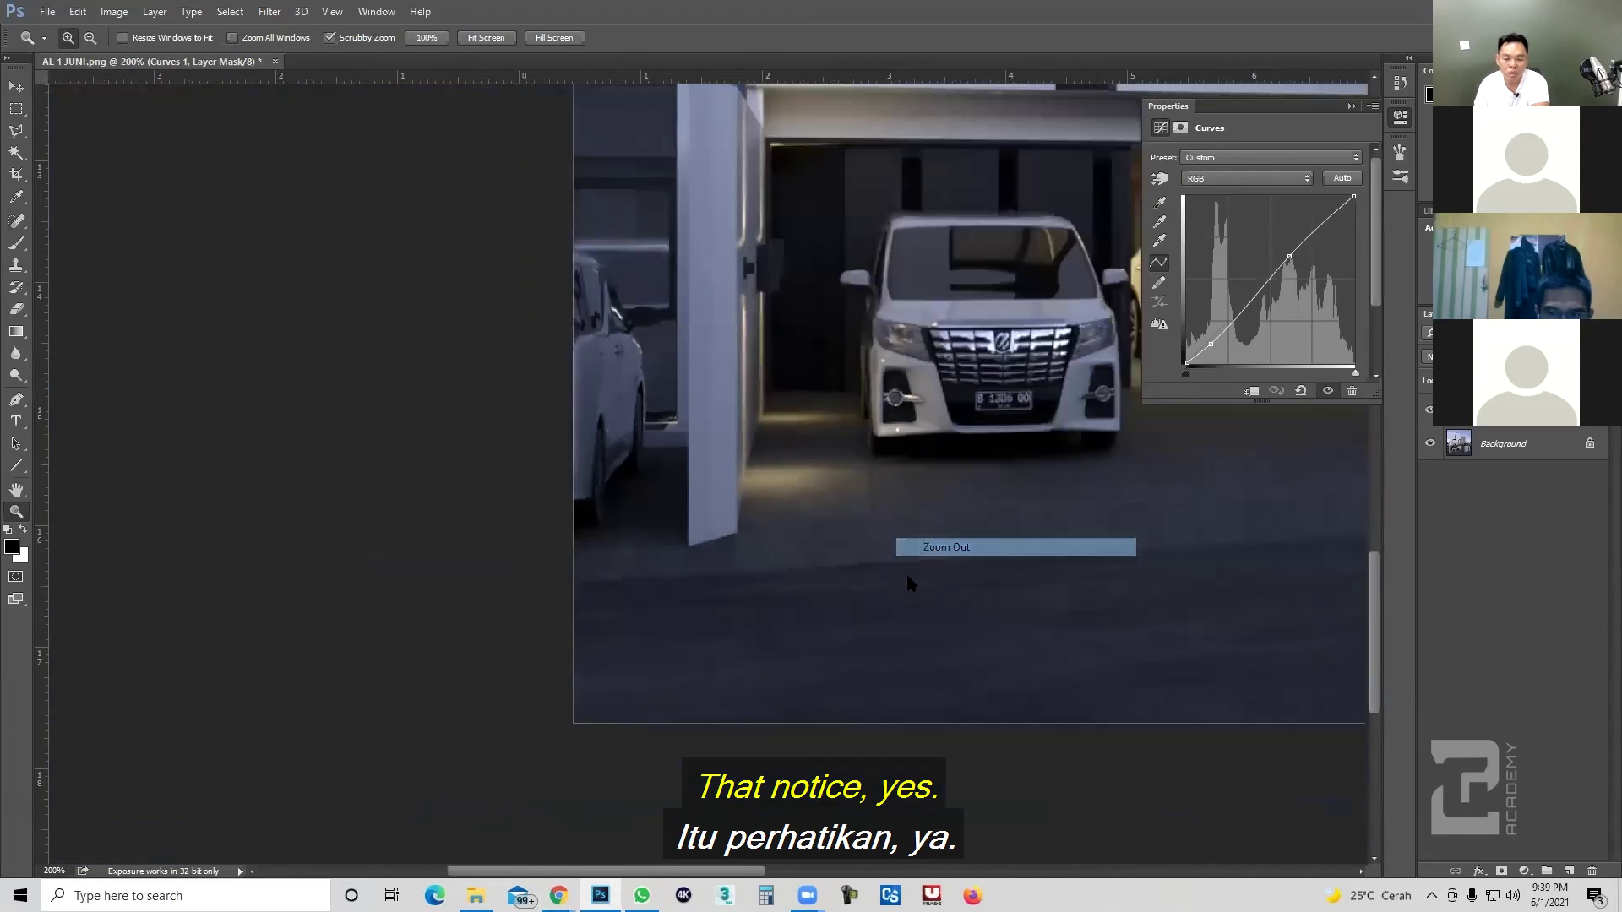
{"action": "right_click", "coordinate": [773, 328]}
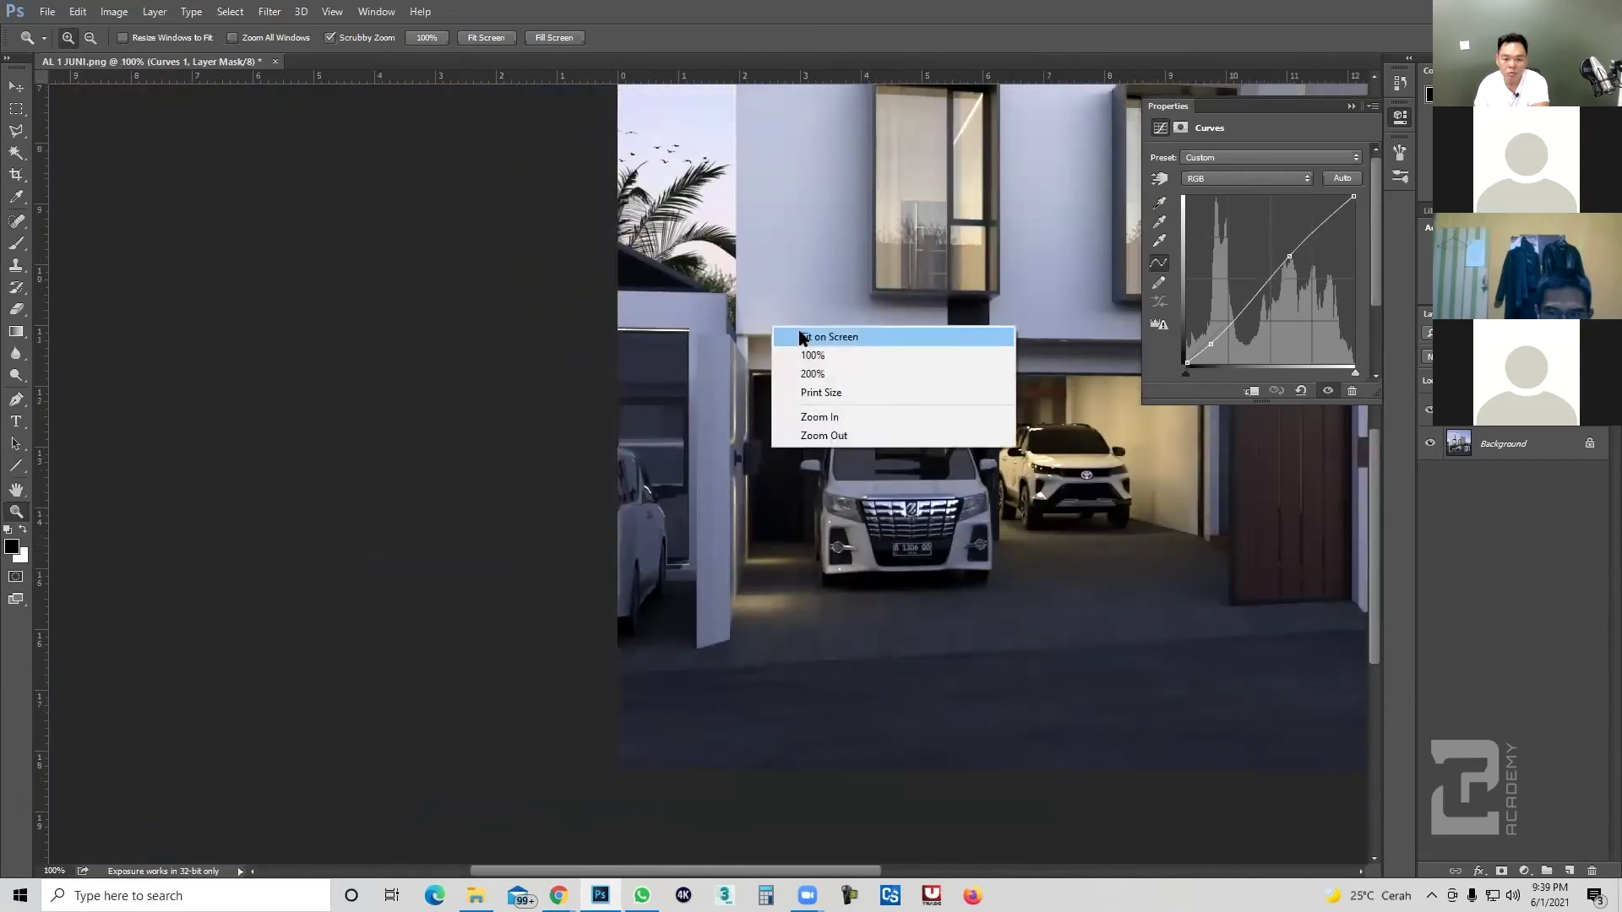
{"action": "left_click", "coordinate": [803, 338]}
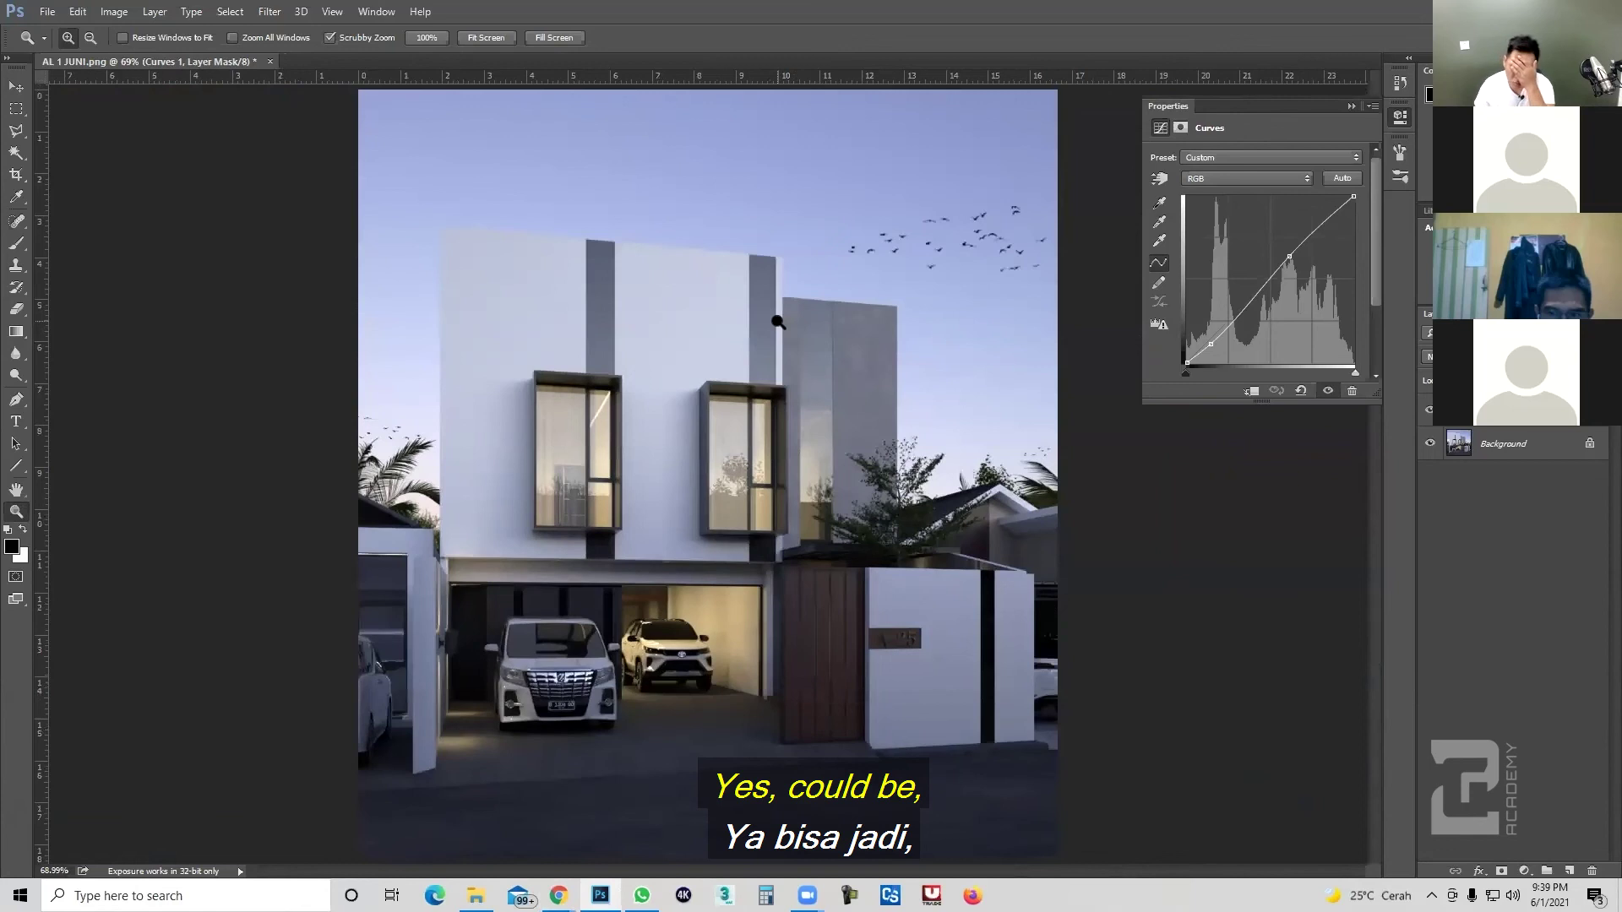